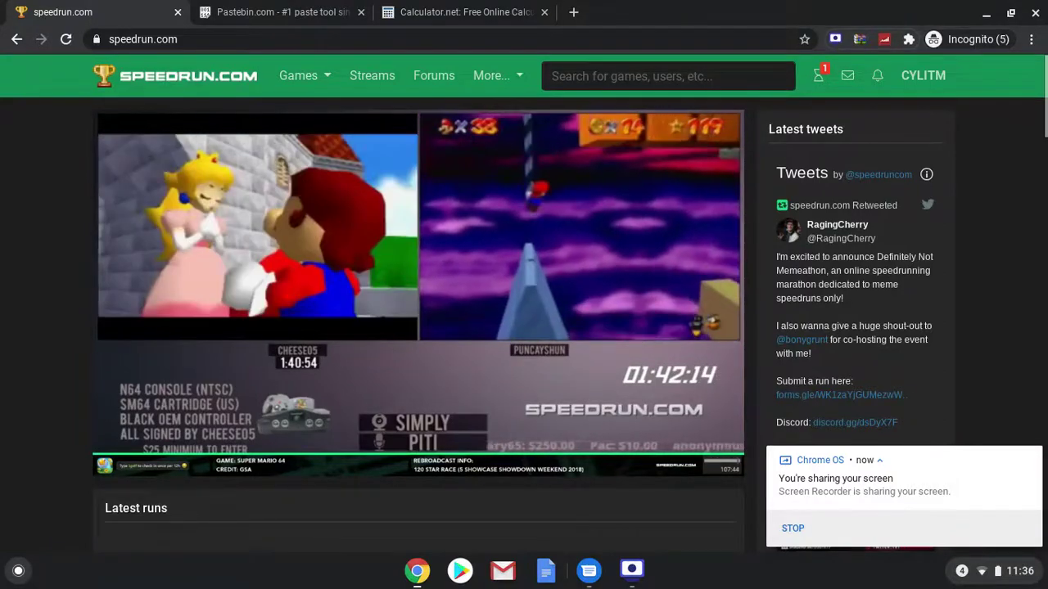
- Search the site for 'new super mario bros. wii' and open its game page
left_click(730, 76)
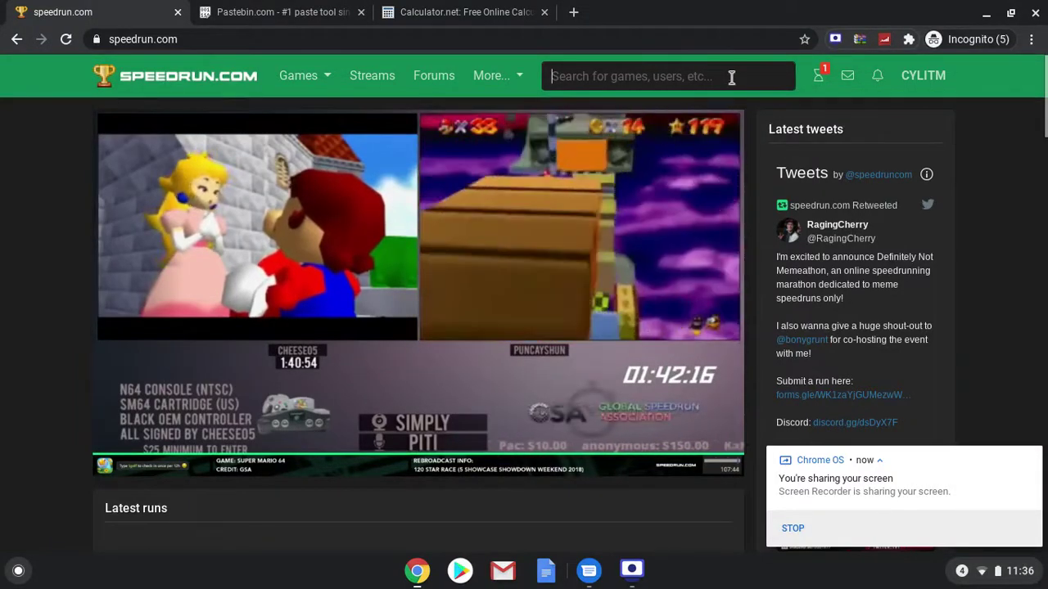
type("new super")
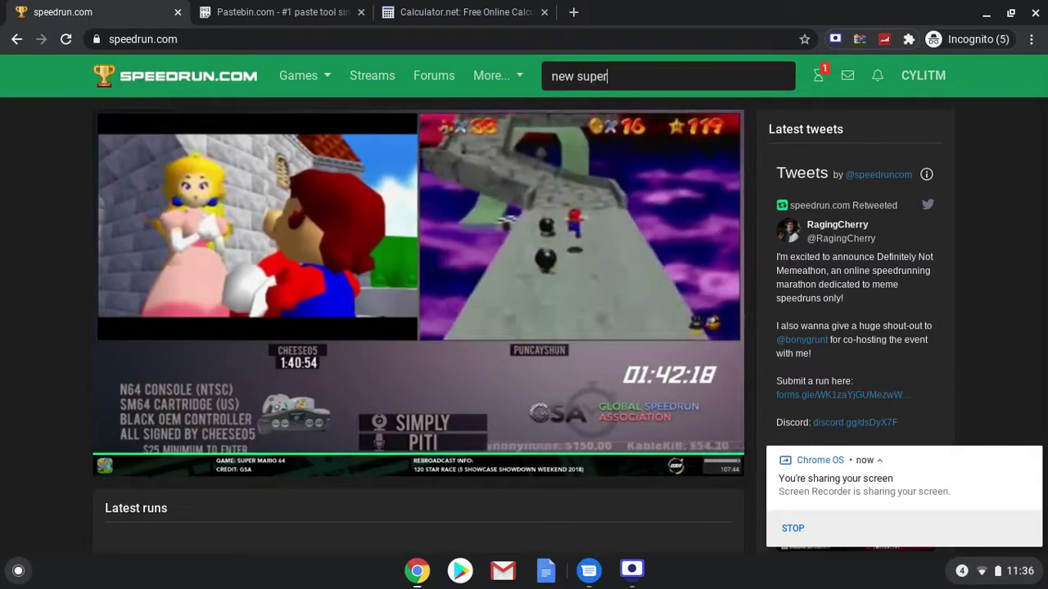
type(" mario bros")
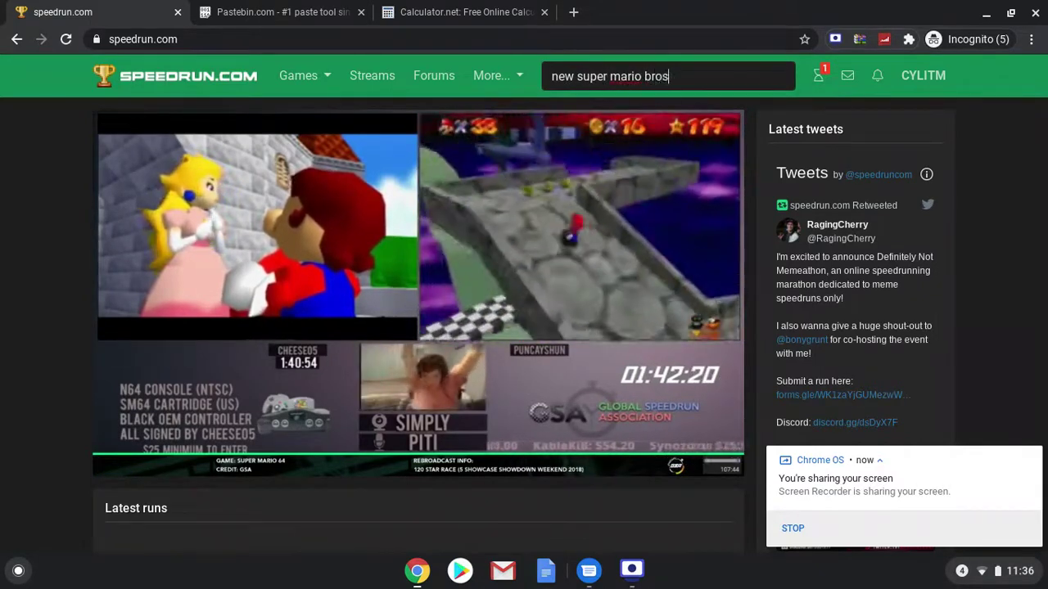
type(". wii")
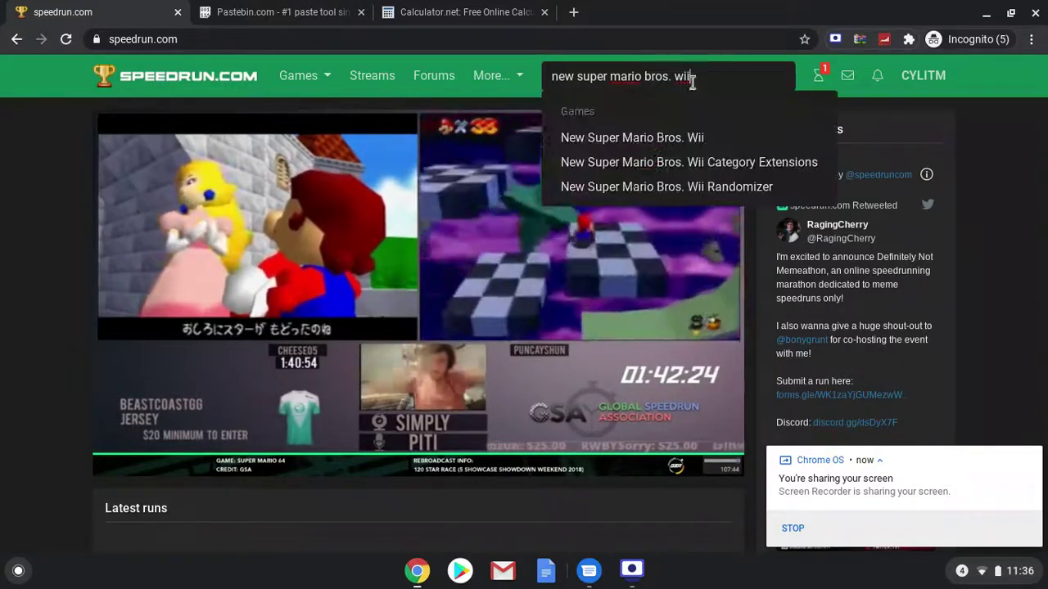
left_click(690, 138)
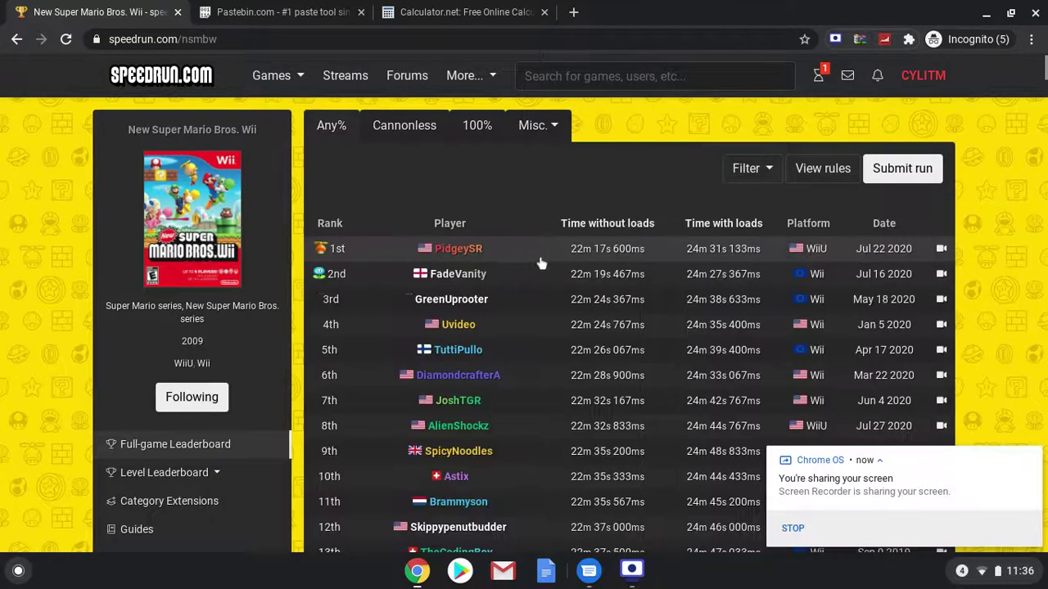
- Open the 22m 17s 600ms first-place Any% run and play its video full screen
left_click(539, 250)
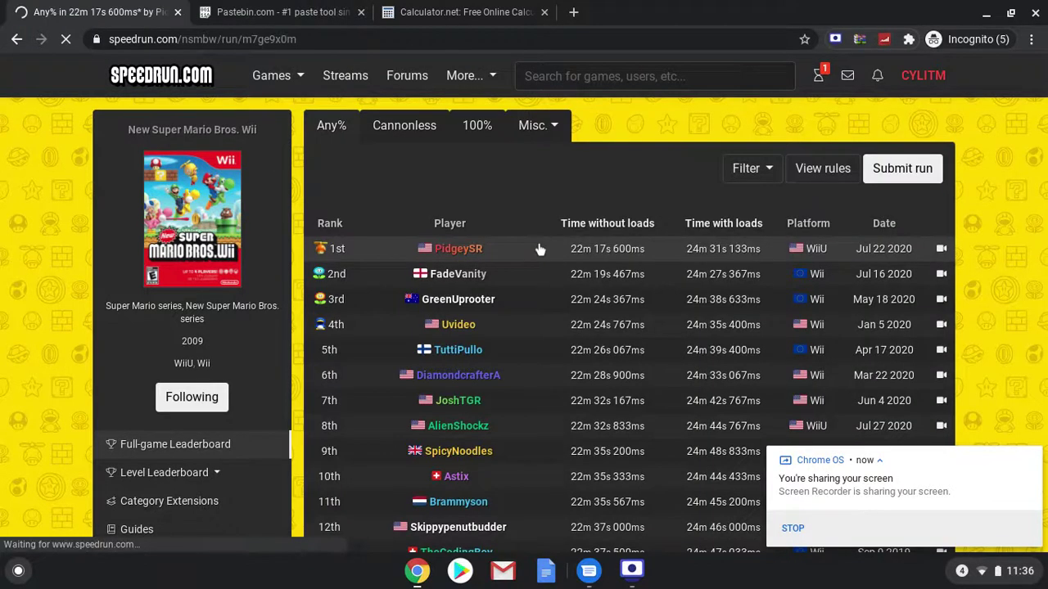
left_click(1033, 461)
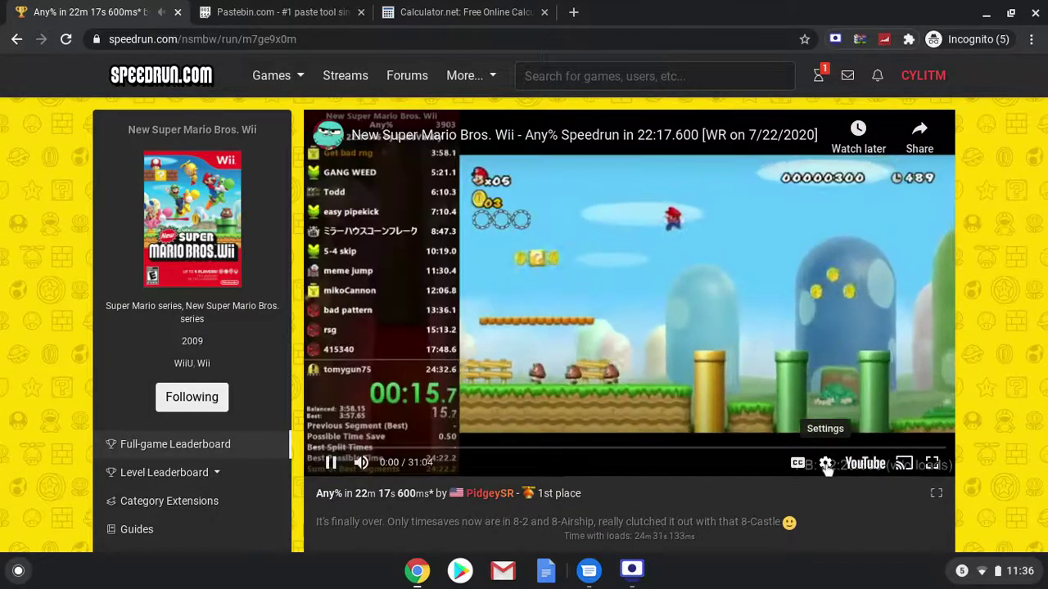
left_click(825, 462)
double_click(589, 334)
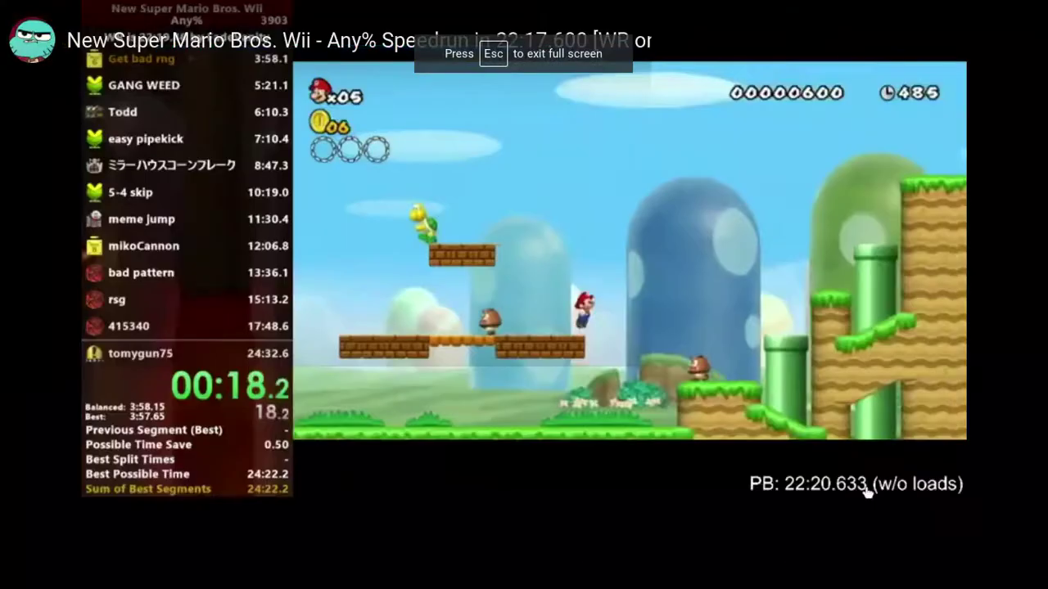
left_click(867, 492)
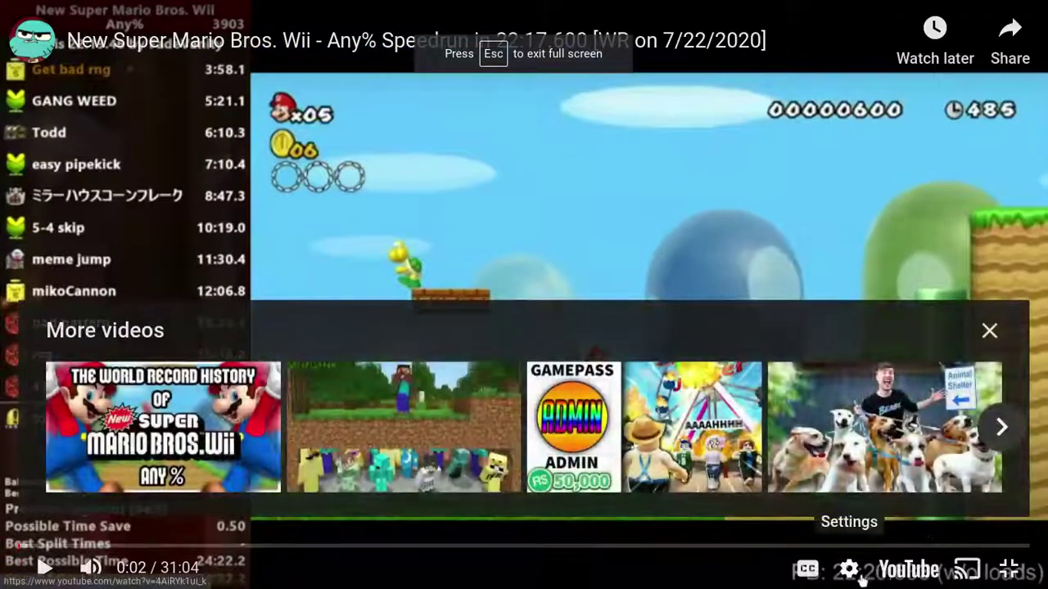
- Set the run video to 720p quality, exit full screen, and confirm the setting
left_click(847, 568)
left_click(875, 520)
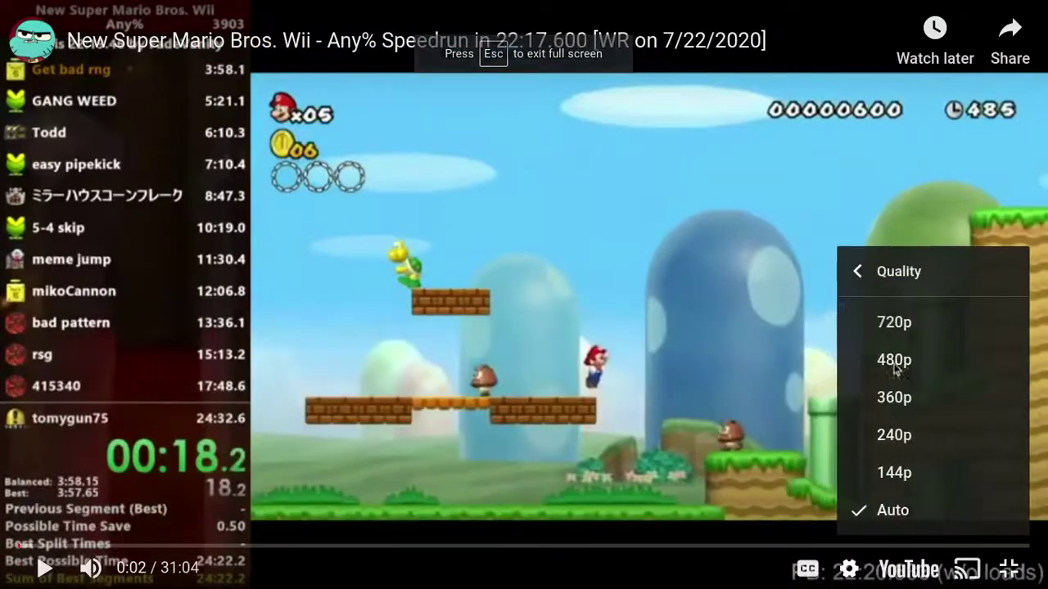
left_click(900, 317)
left_click(989, 330)
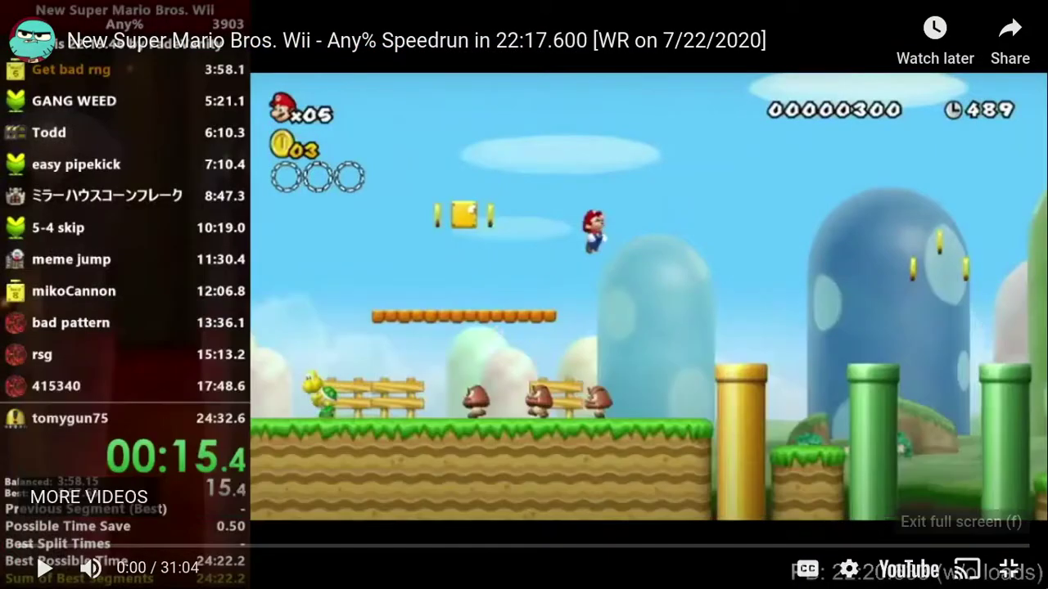
left_click(1008, 568)
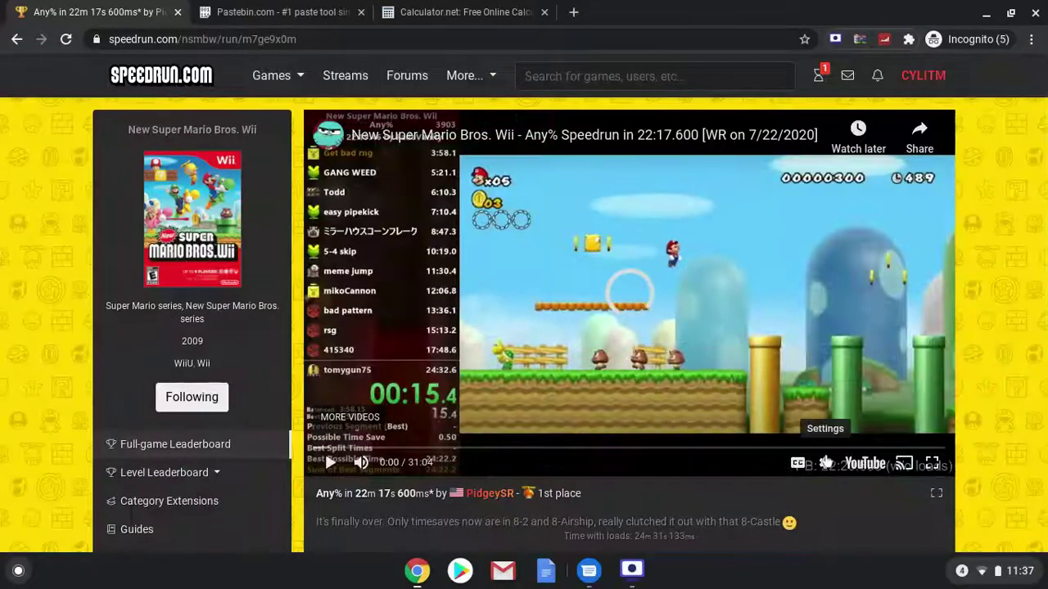
left_click(825, 463)
left_click(822, 416)
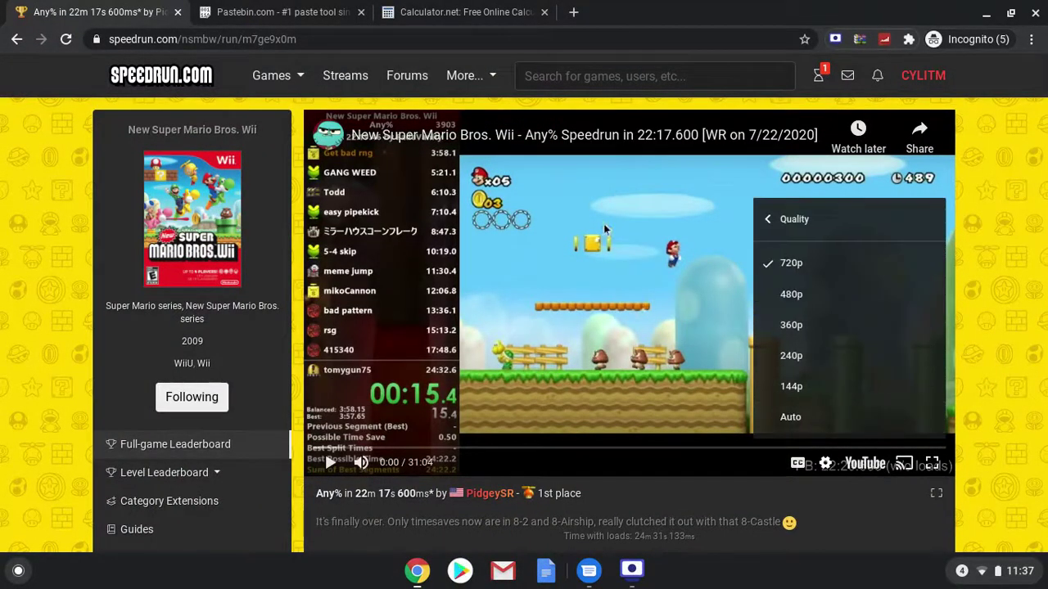
left_click(824, 464)
right_click(579, 319)
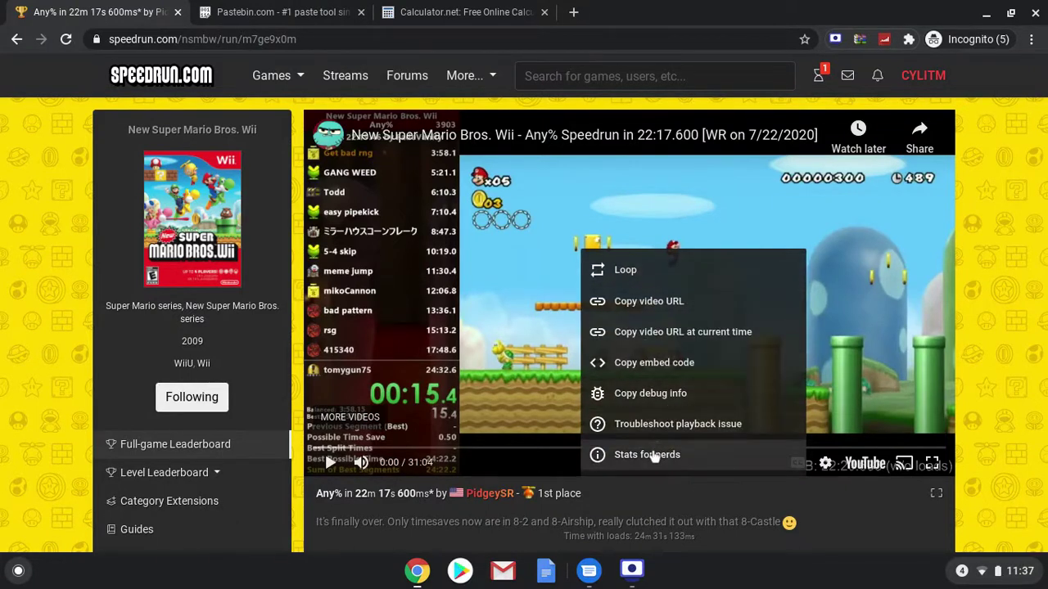
left_click(667, 454)
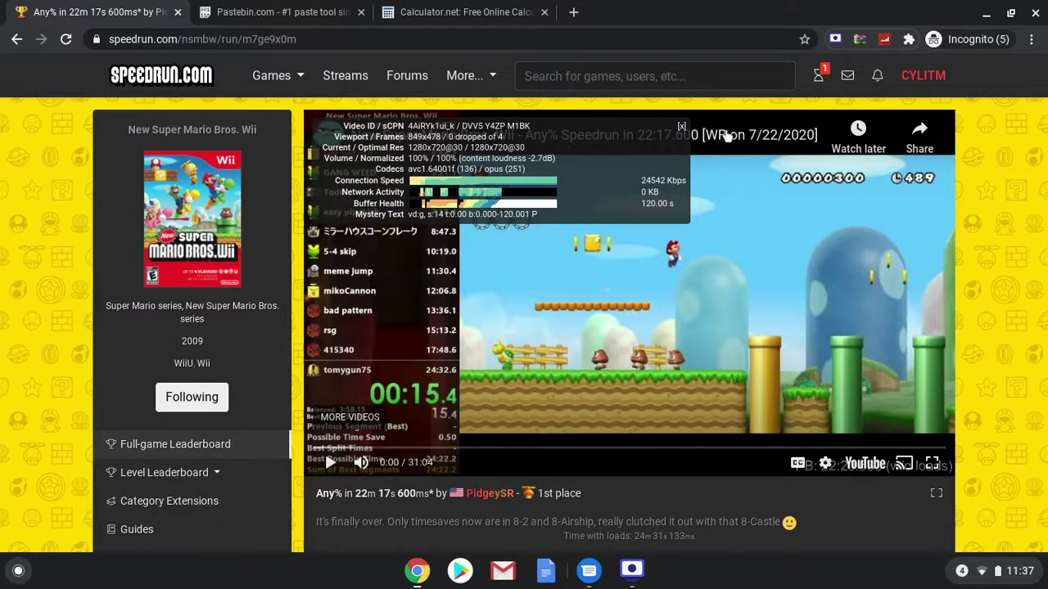
left_click(679, 128)
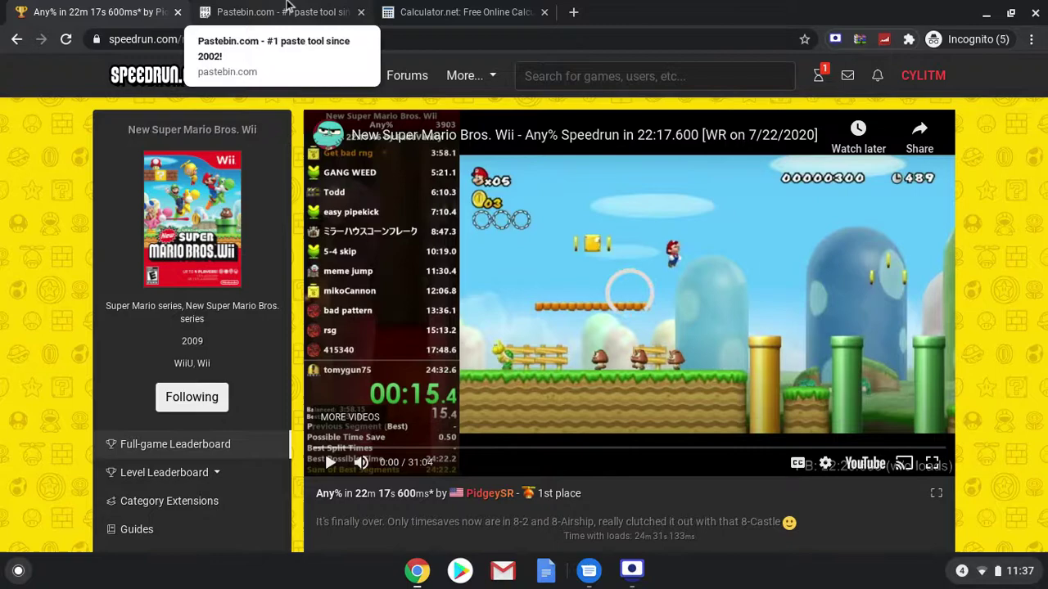
- Jump the run video near its end and pause it at 24:55 during the final boss
left_click(288, 8)
left_click(114, 6)
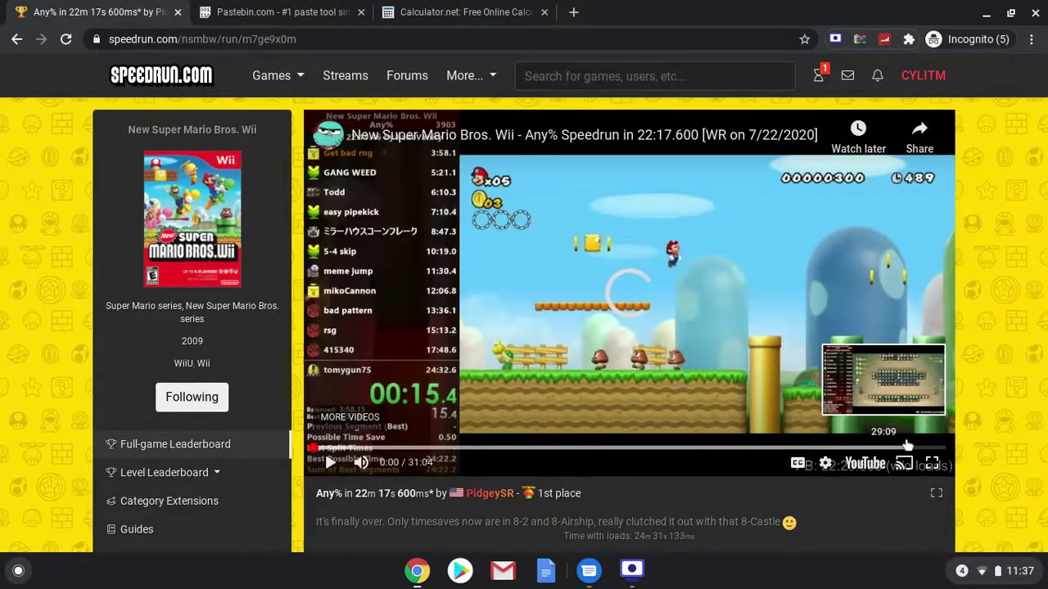
left_click(824, 445)
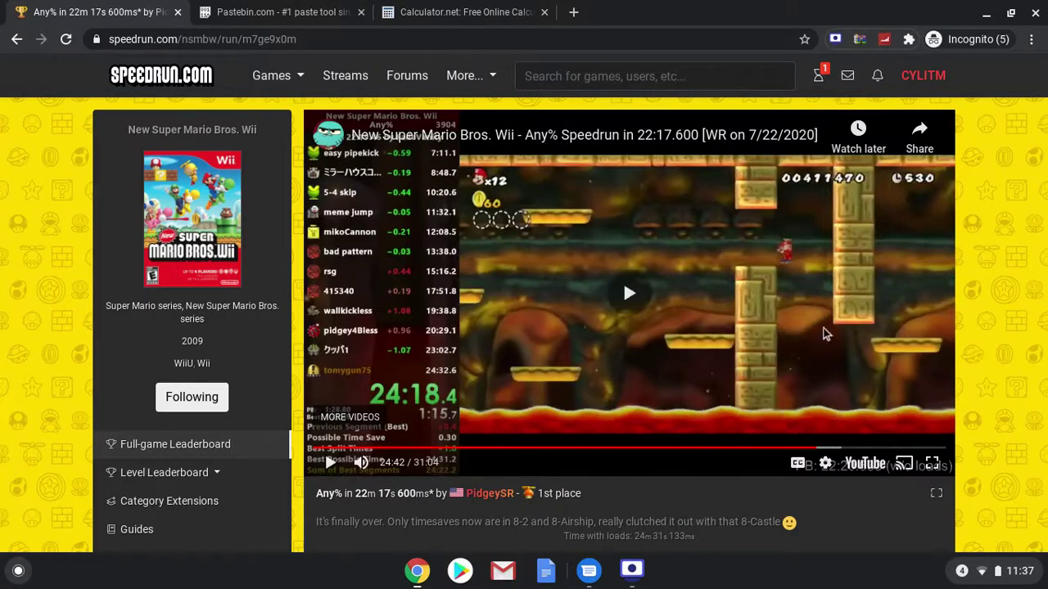
left_click(825, 333)
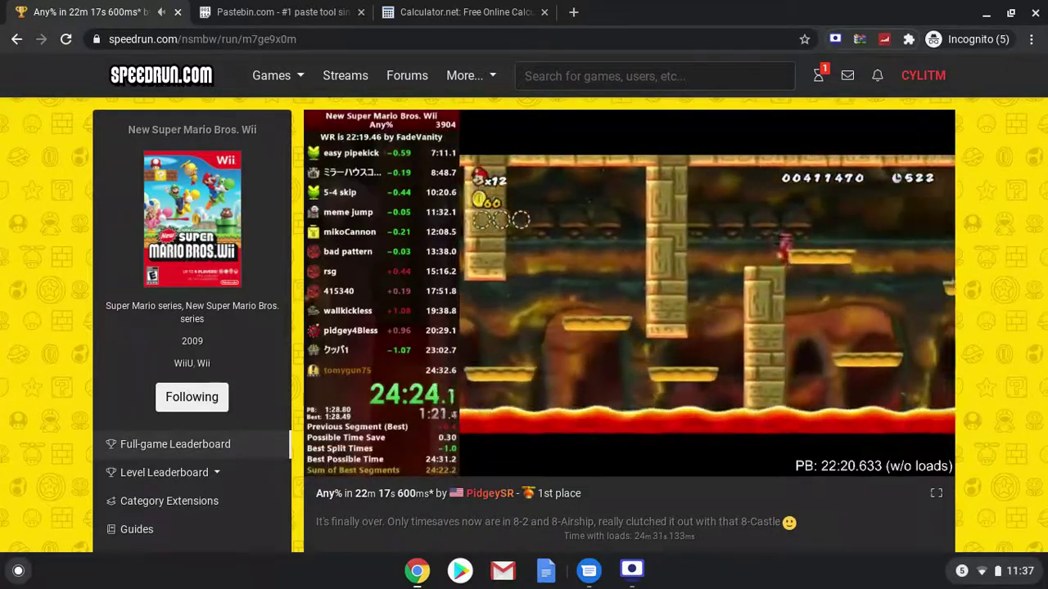
key("space")
key("space")
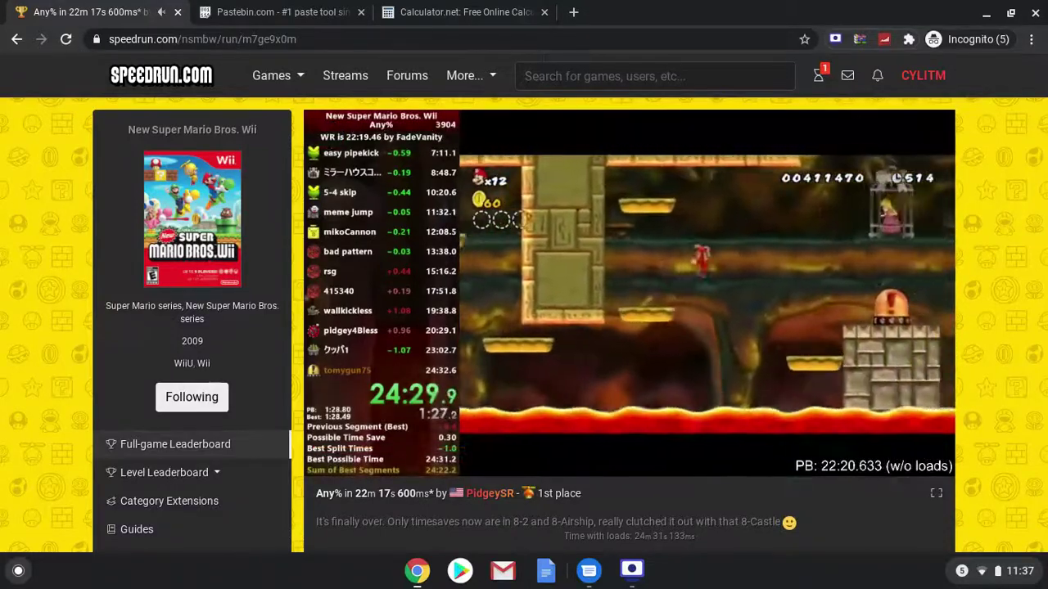
key("space")
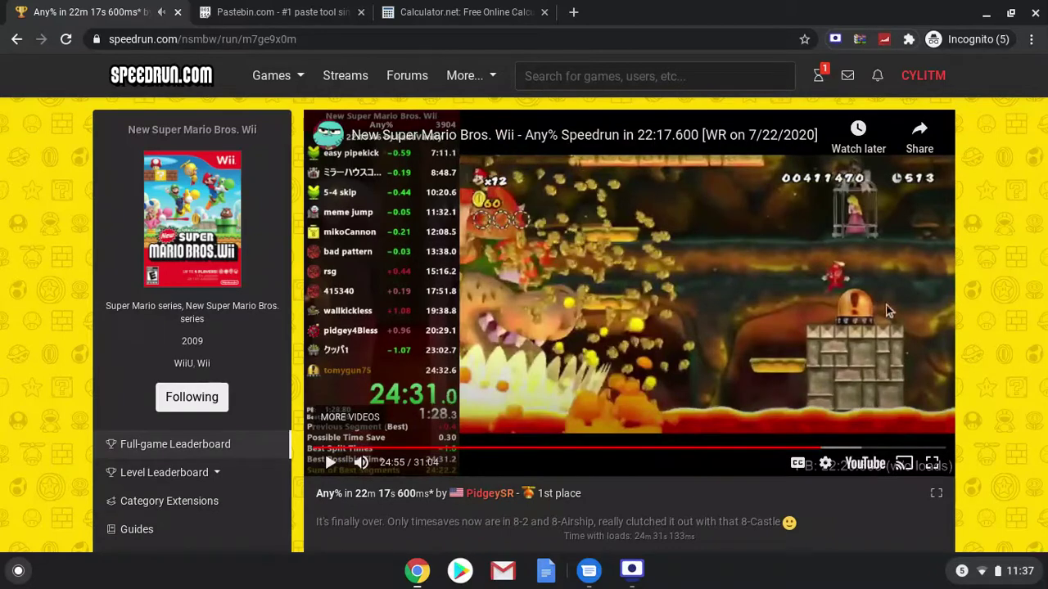
left_click(570, 12)
type(",")
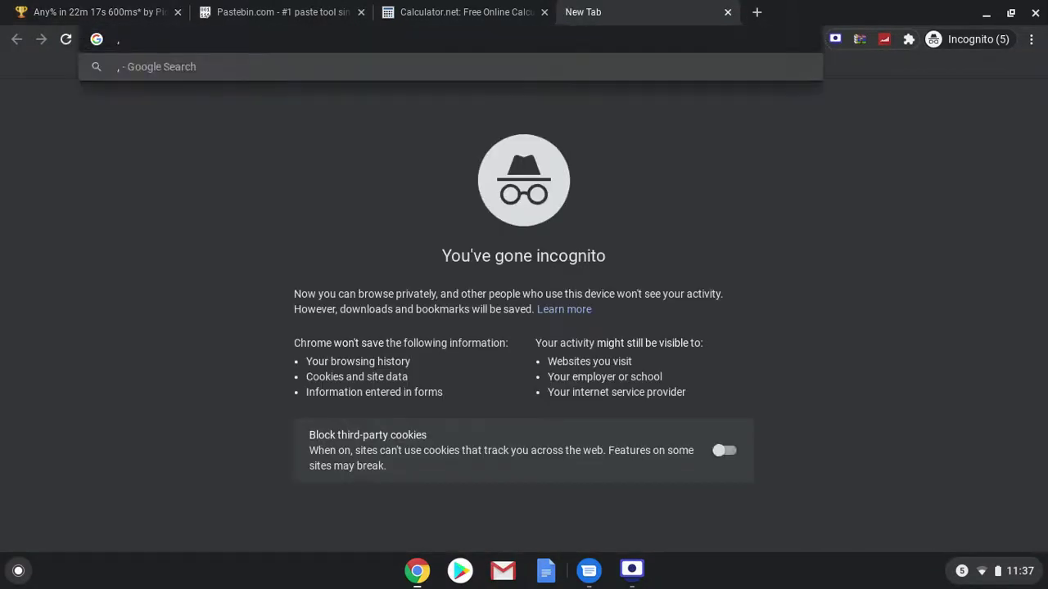
key("BackSpace")
type(",")
key("BackSpace")
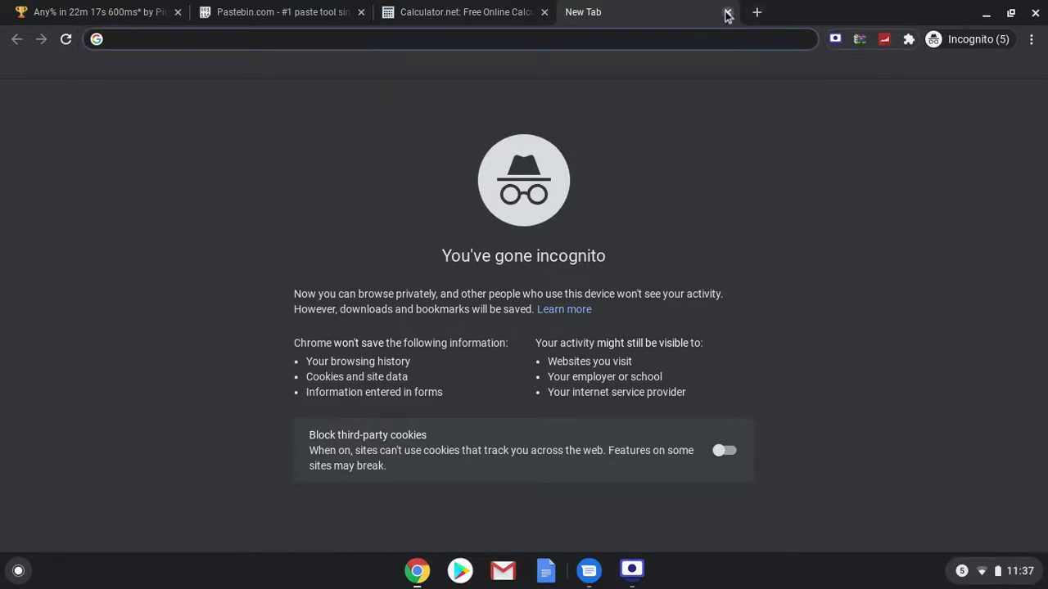
left_click(726, 13)
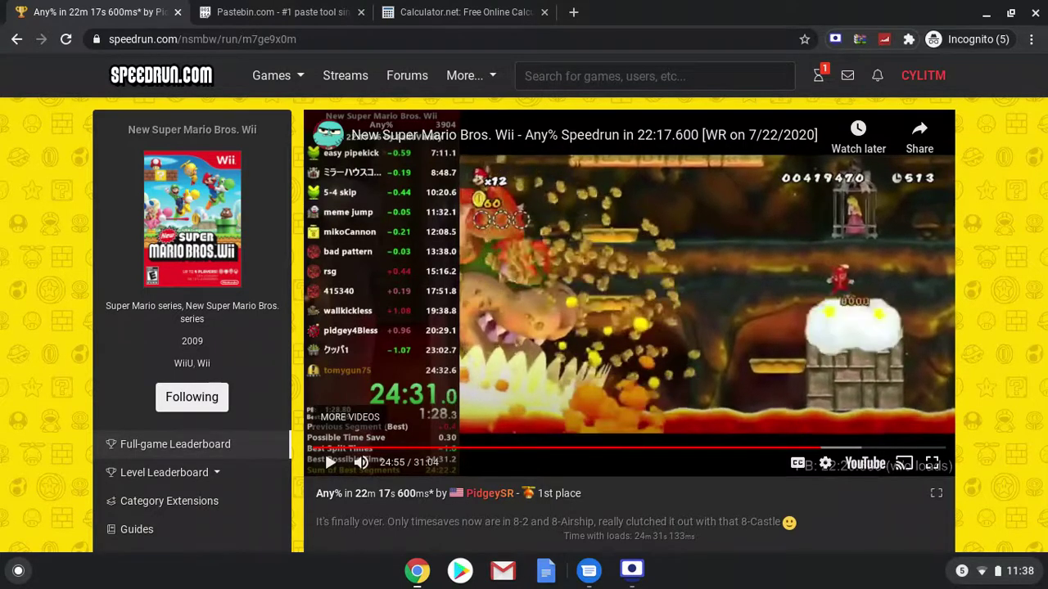
- Copy the video's debug info and paste it into a new Pastebin paste
right_click(775, 297)
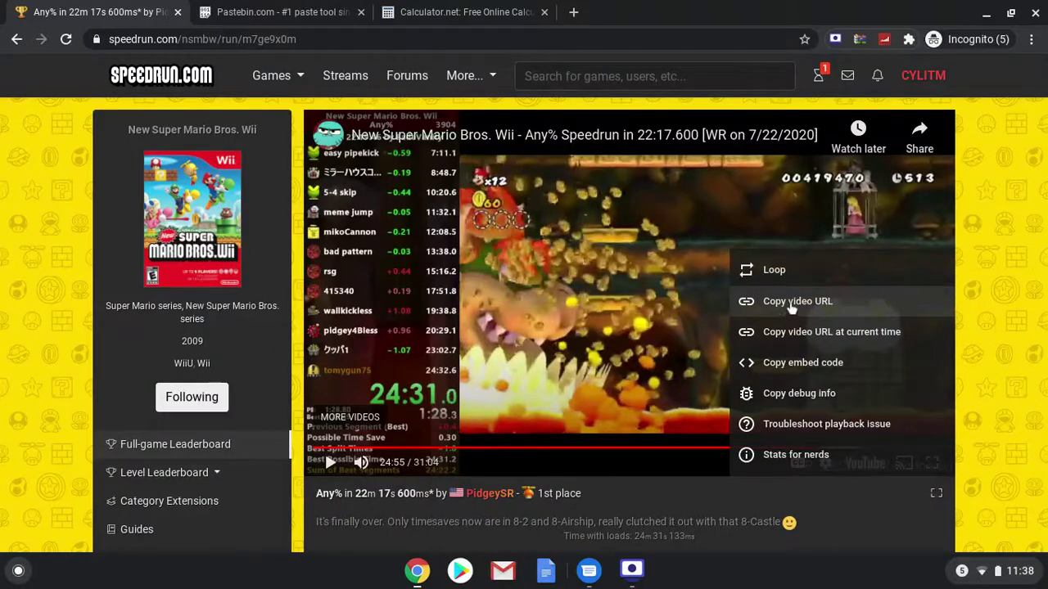
left_click(810, 393)
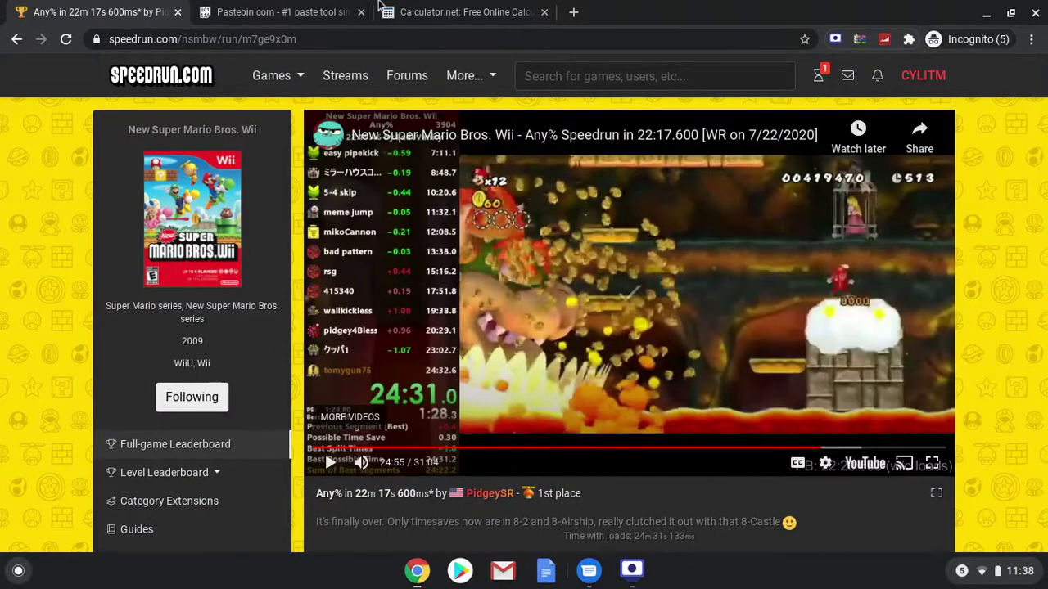
left_click(322, 7)
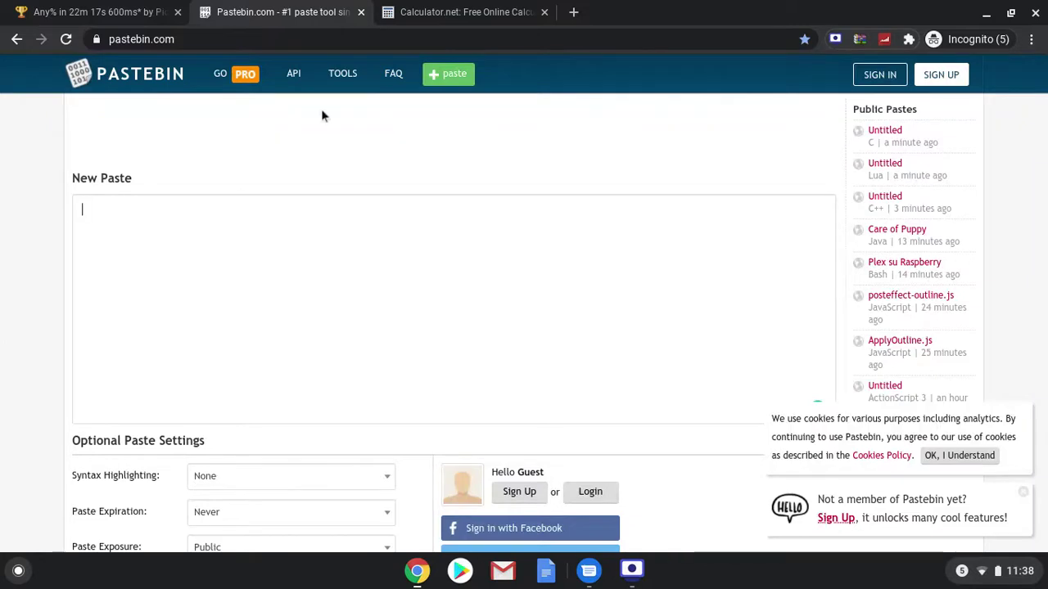
key("ctrl+v")
- Find and copy the end cmt value 1495.215 from the pasted JSON
scroll(301, 343, "up", 5)
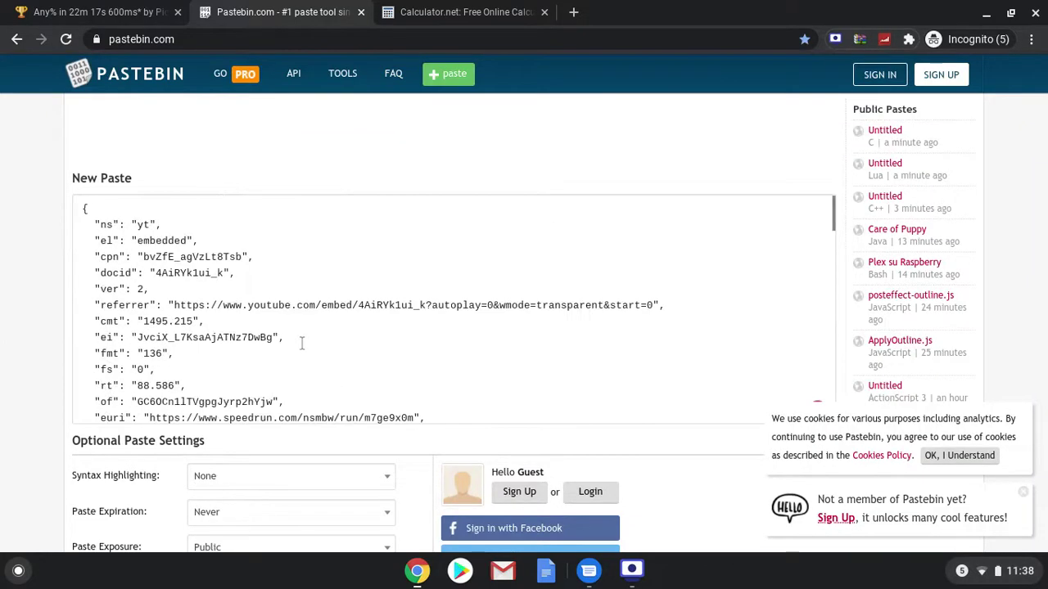
right_click(302, 343)
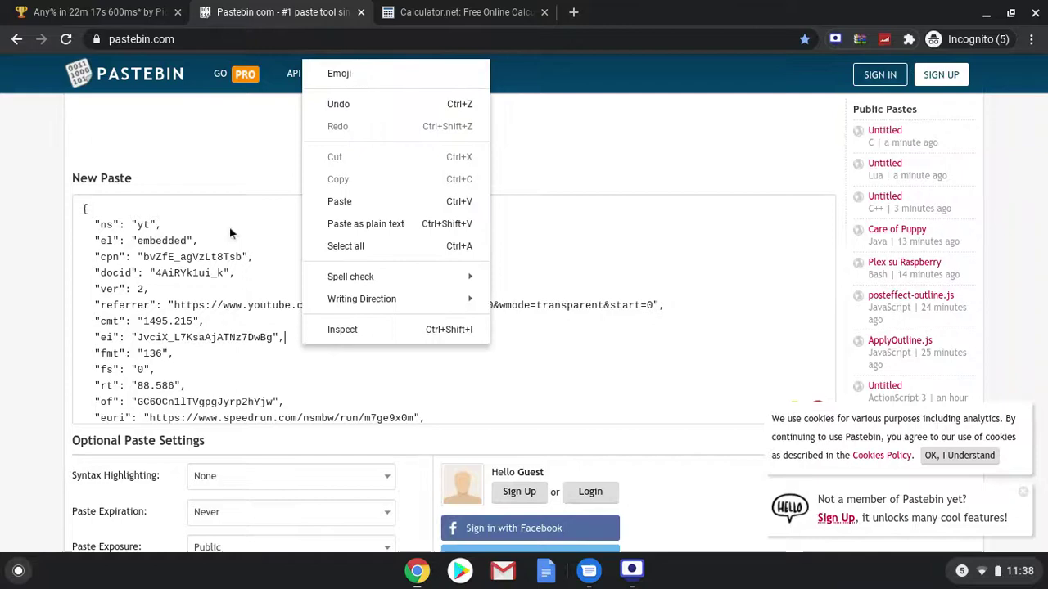
key("Escape")
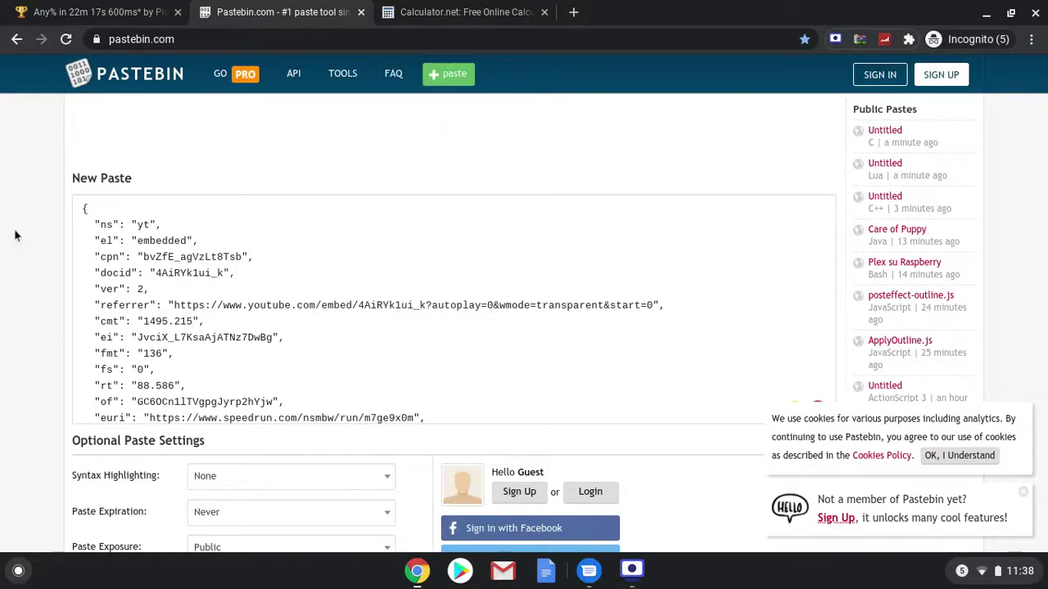
scroll(127, 256, "down", 2)
scroll(126, 256, "up", 2)
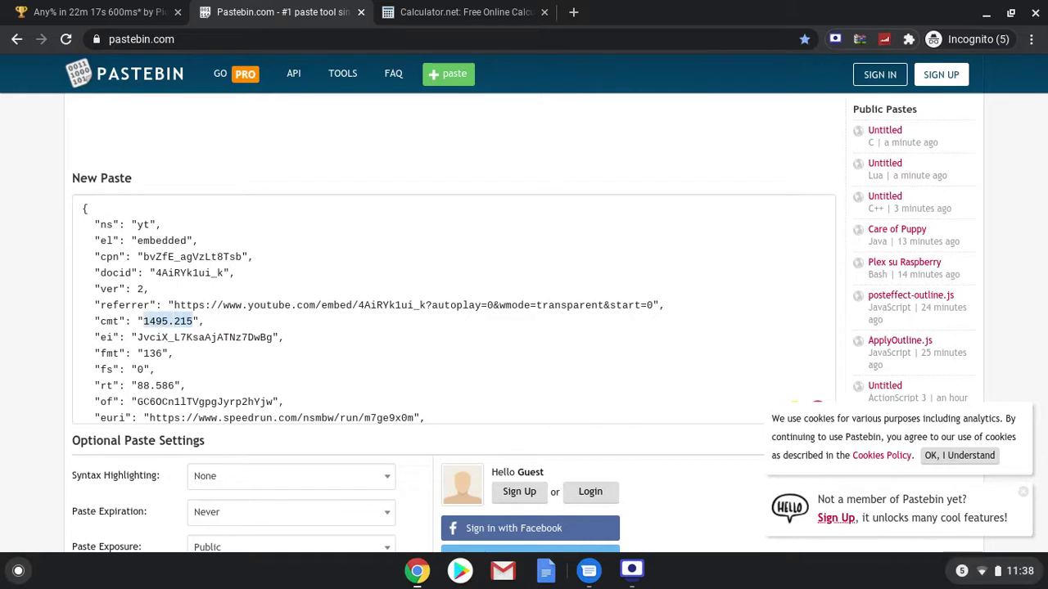
left_click(194, 321)
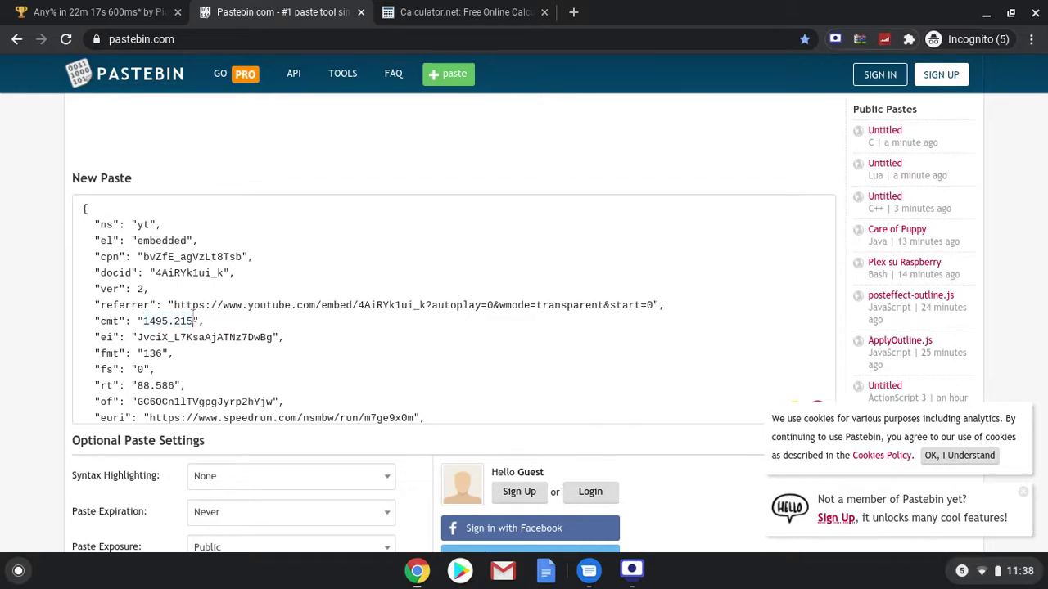
- Enter 1495.215 as the first Time Calculator seconds value, then resume the run video
left_click(456, 13)
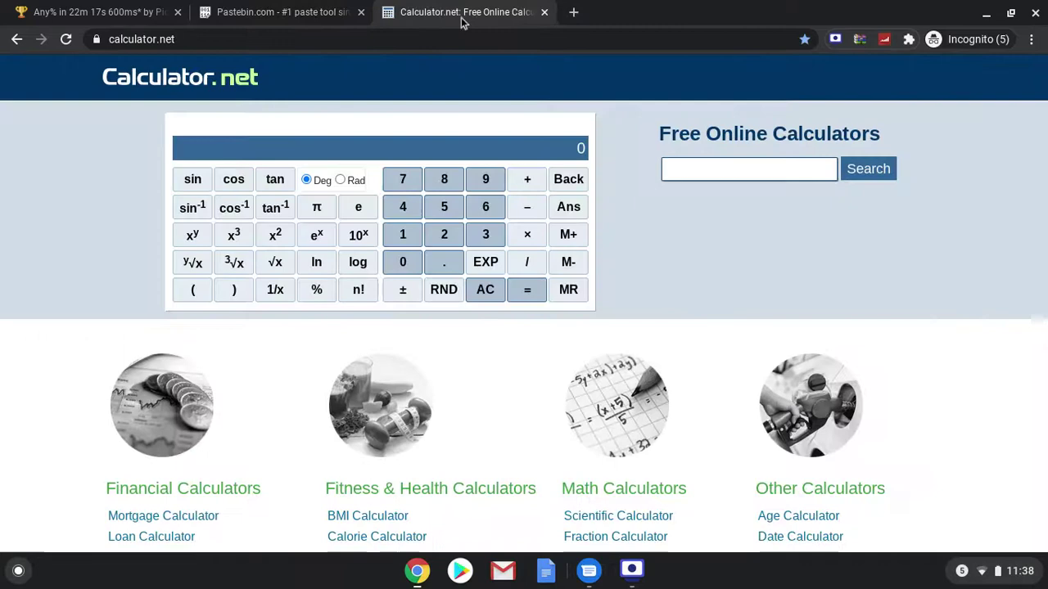
scroll(610, 327, "down", 2)
scroll(609, 328, "down", 2)
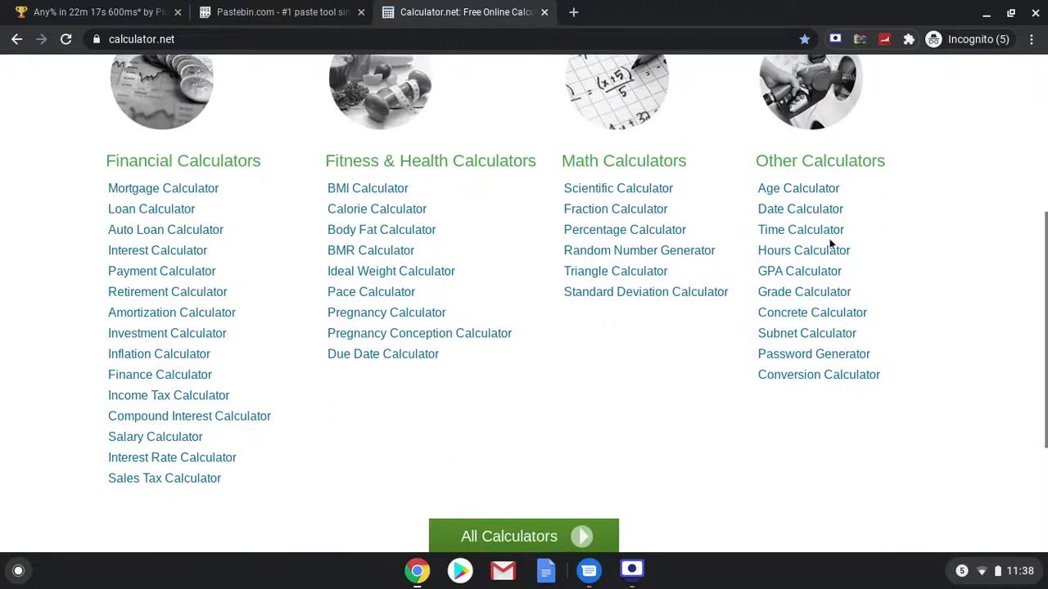
left_click(825, 234)
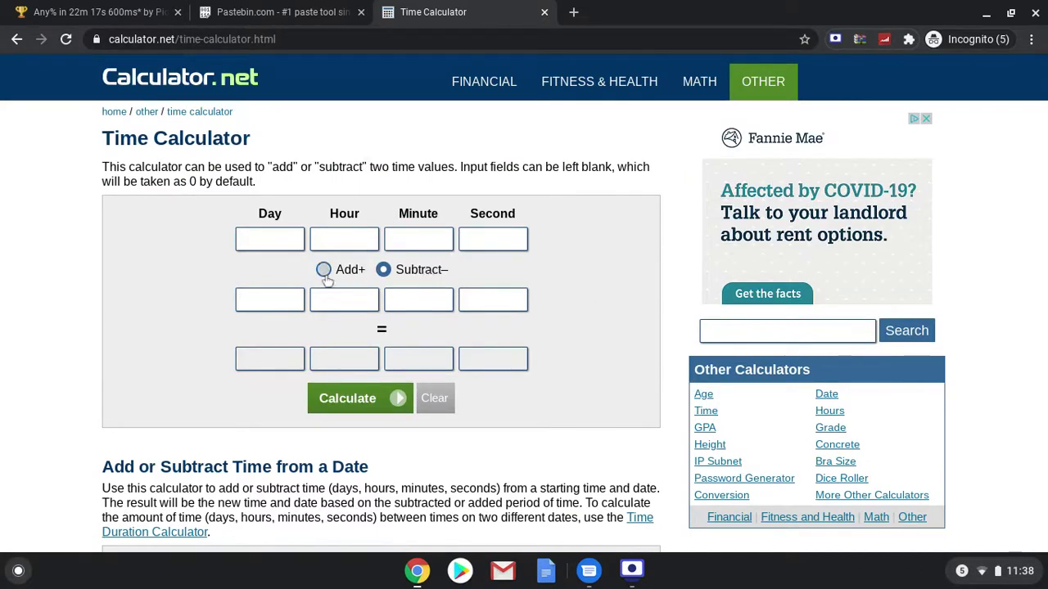
left_click(490, 237)
type("1495.215")
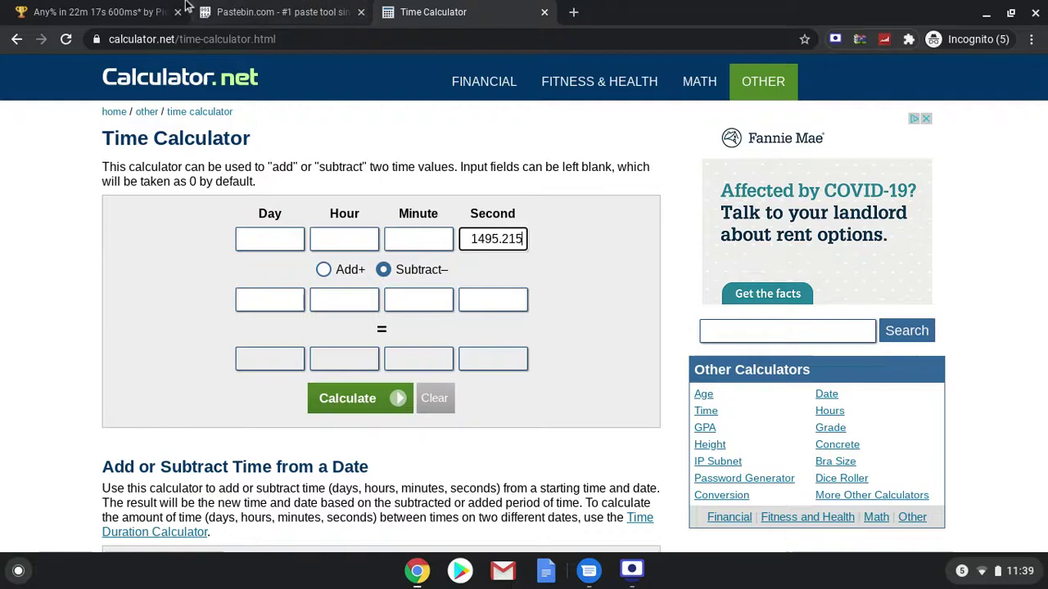
left_click(109, 10)
left_click(828, 371)
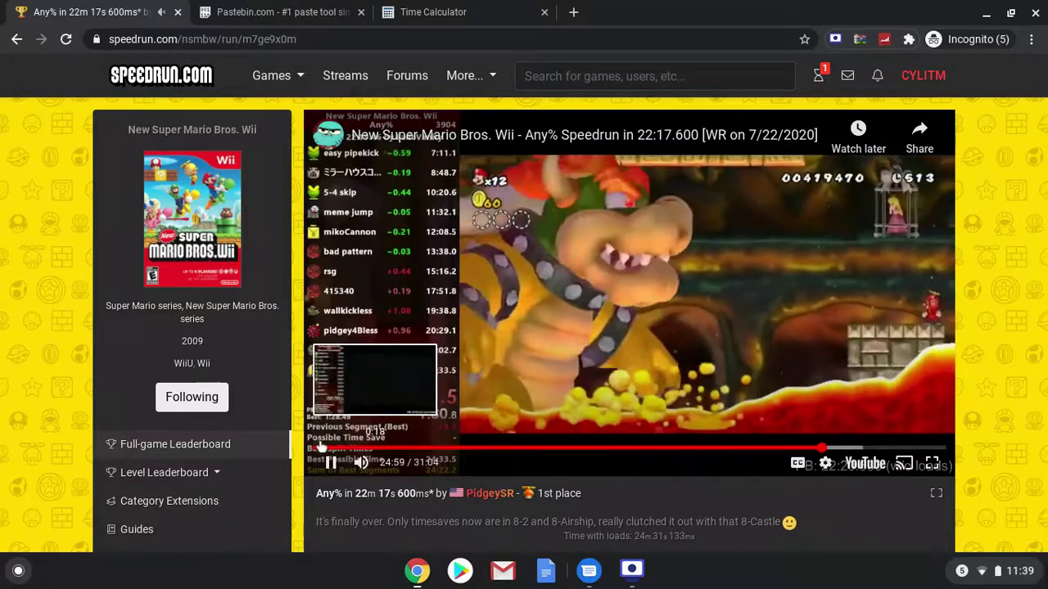
- Jump the run video back to the start, keeping it at 720p quality
left_click(314, 449)
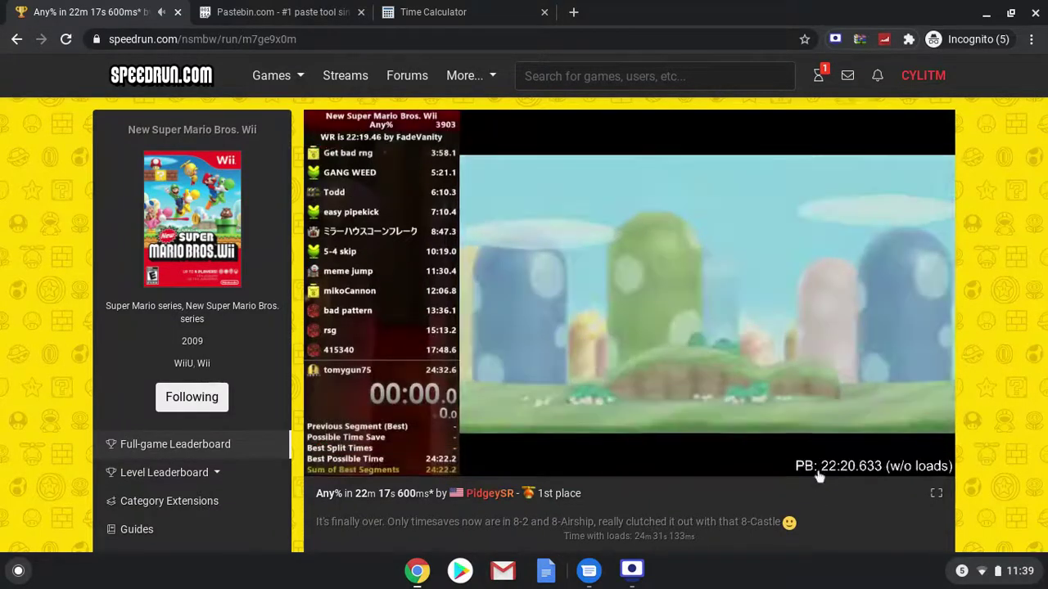
left_click(826, 463)
left_click(828, 432)
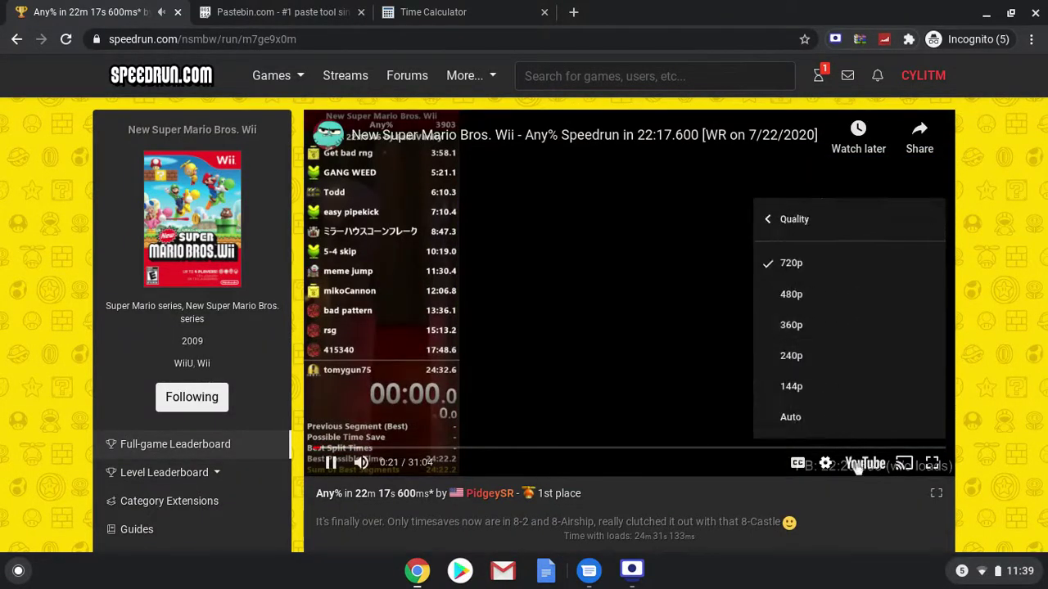
left_click(827, 464)
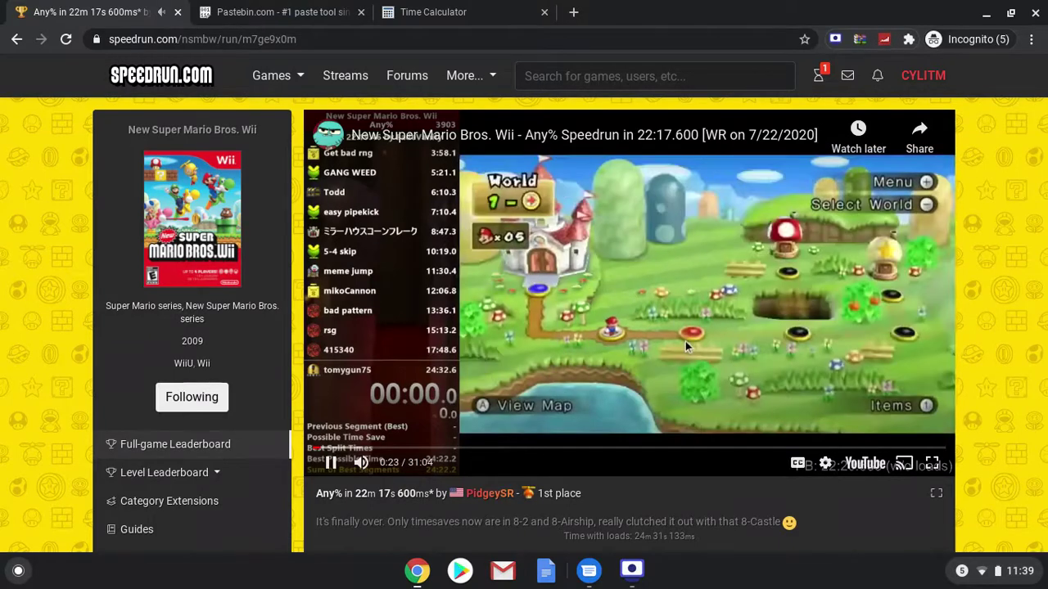
left_click(826, 464)
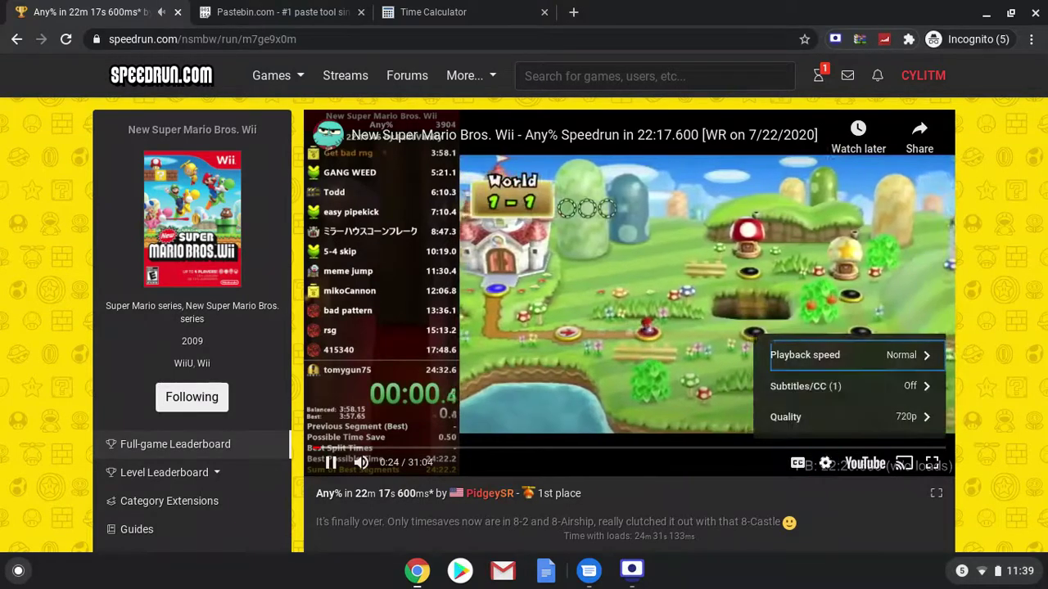
left_click(658, 301)
- Pause and frame-step the video to 0:24, where the timer reads 00:00.0
key("Left")
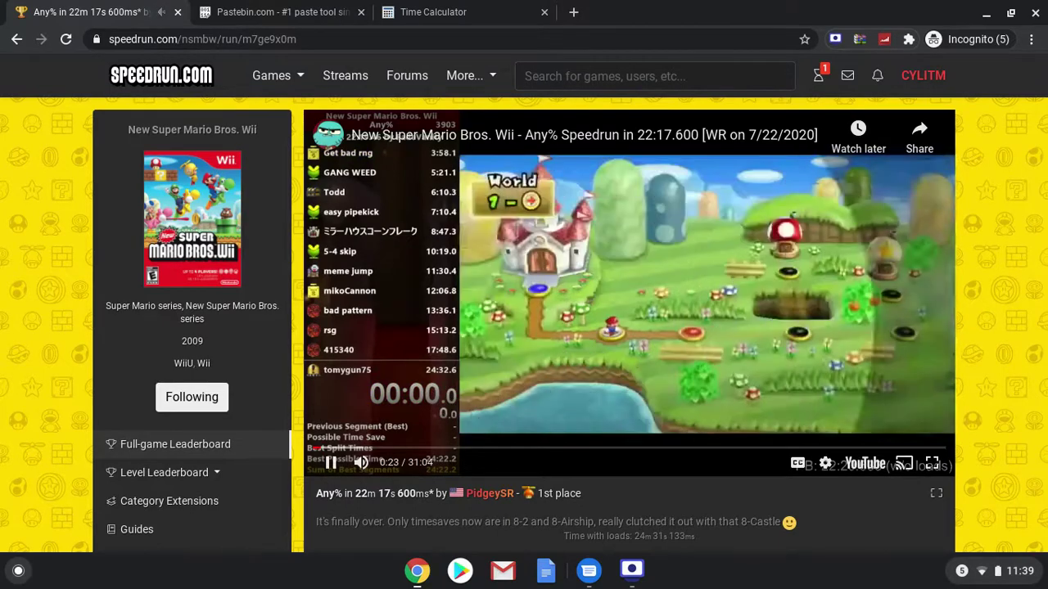
key("space")
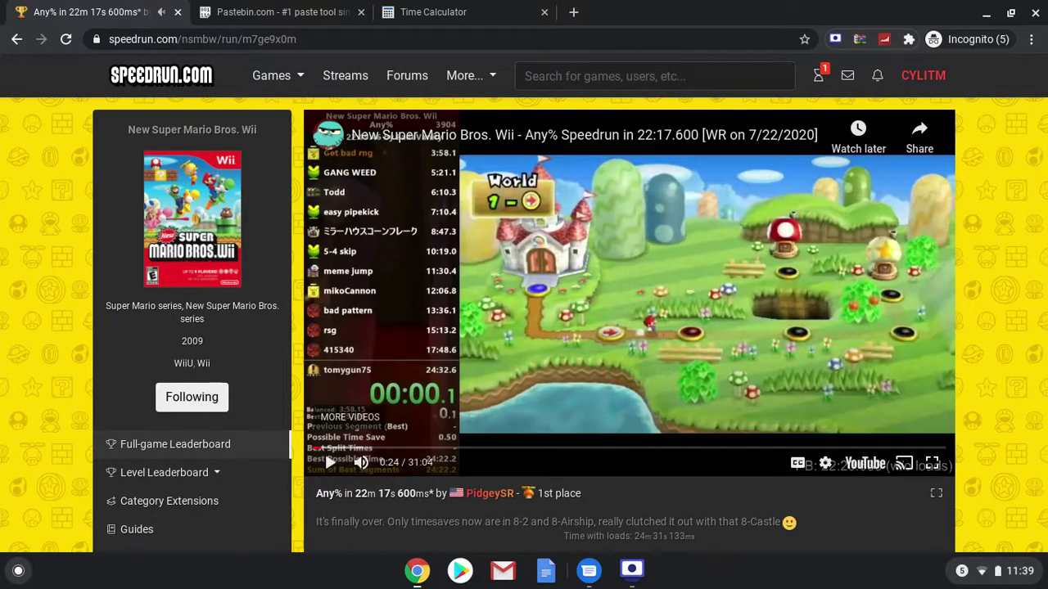
key("comma")
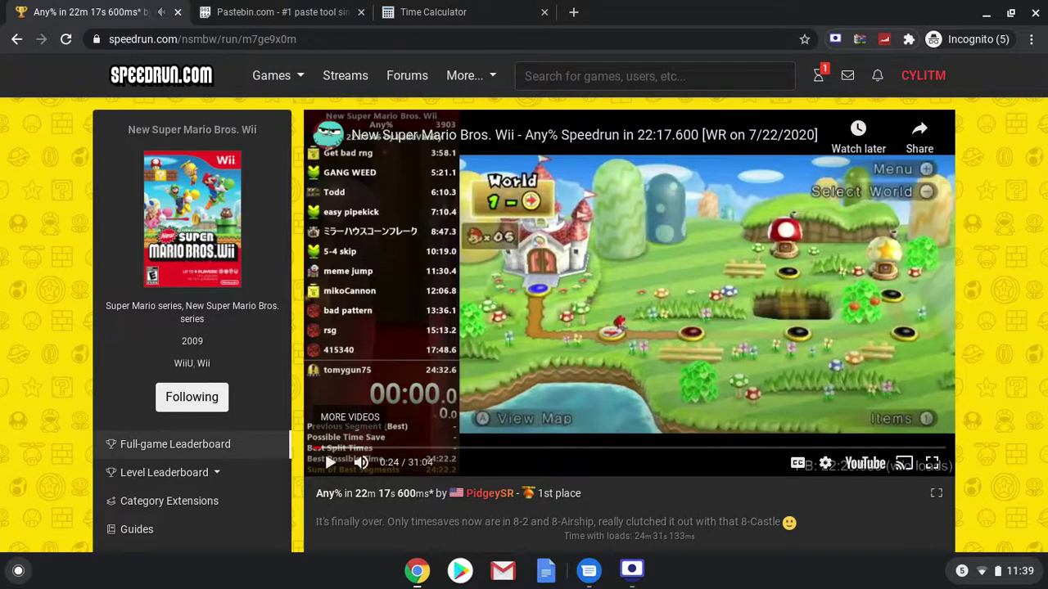
key("comma")
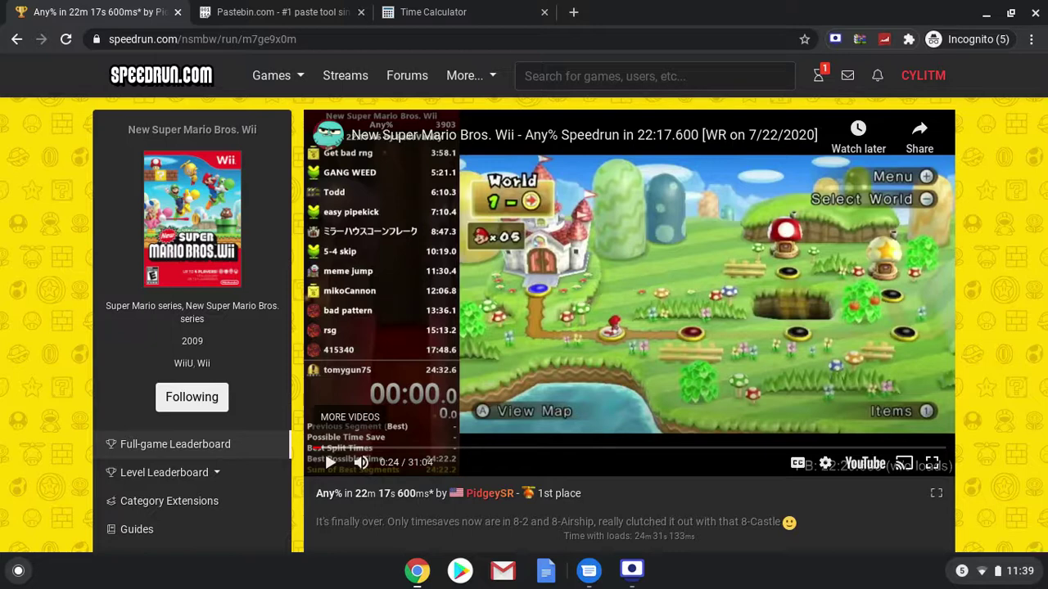
key("comma")
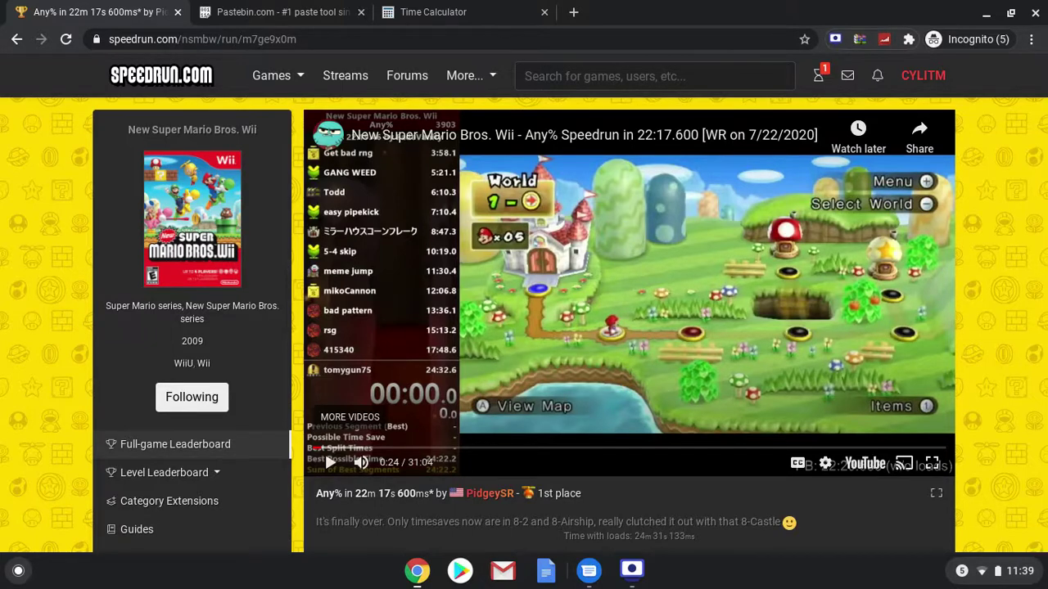
key("comma")
key("comma")
key("comma")
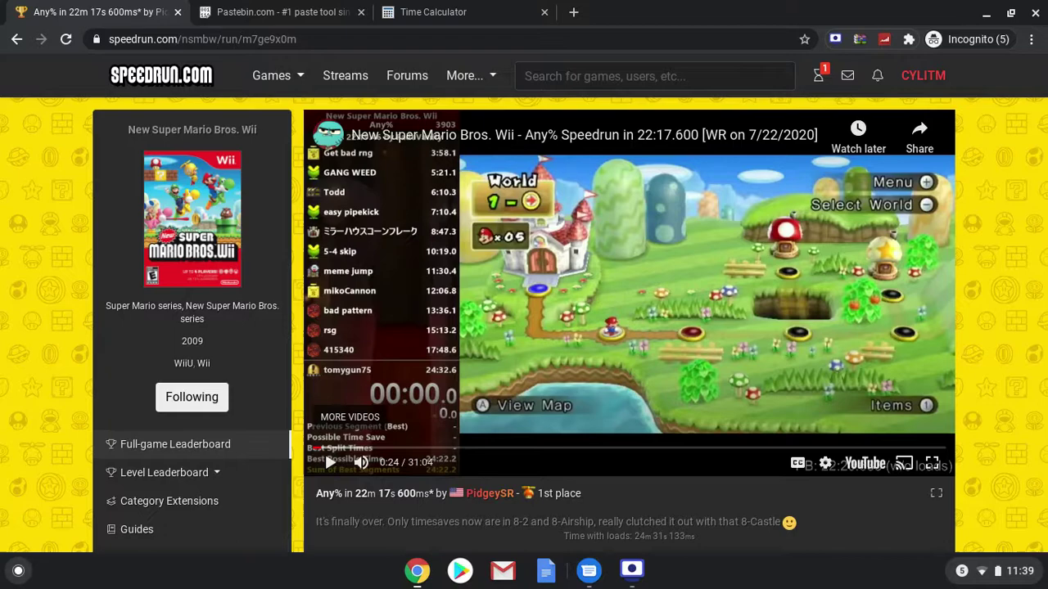
key("comma")
key("comma")
key("comma")
key("comma")
- Copy the video's debug info at the start frame and go to Pastebin
right_click(503, 334)
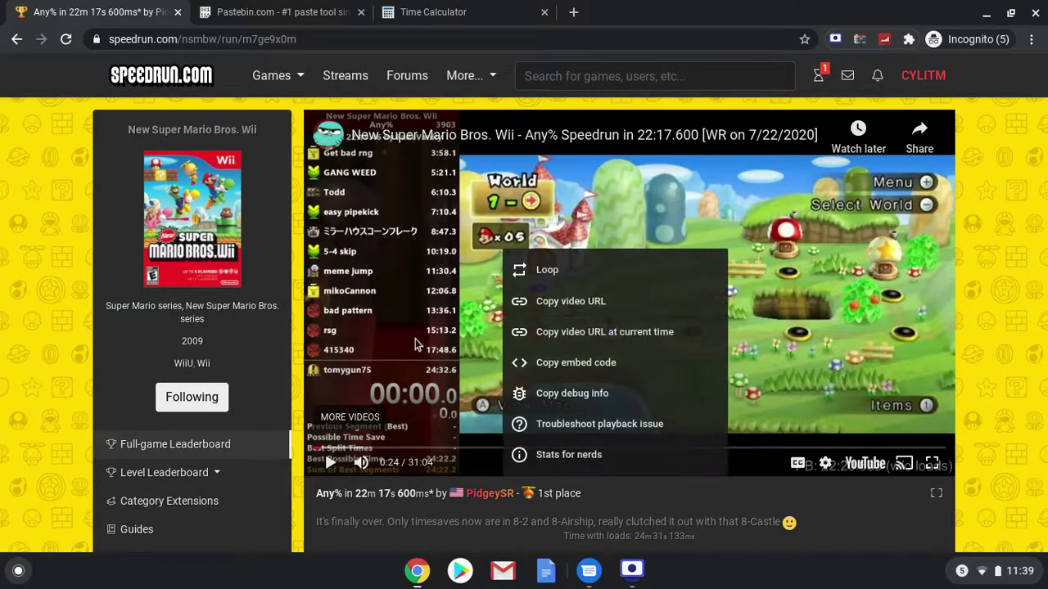
key("Escape")
key("comma")
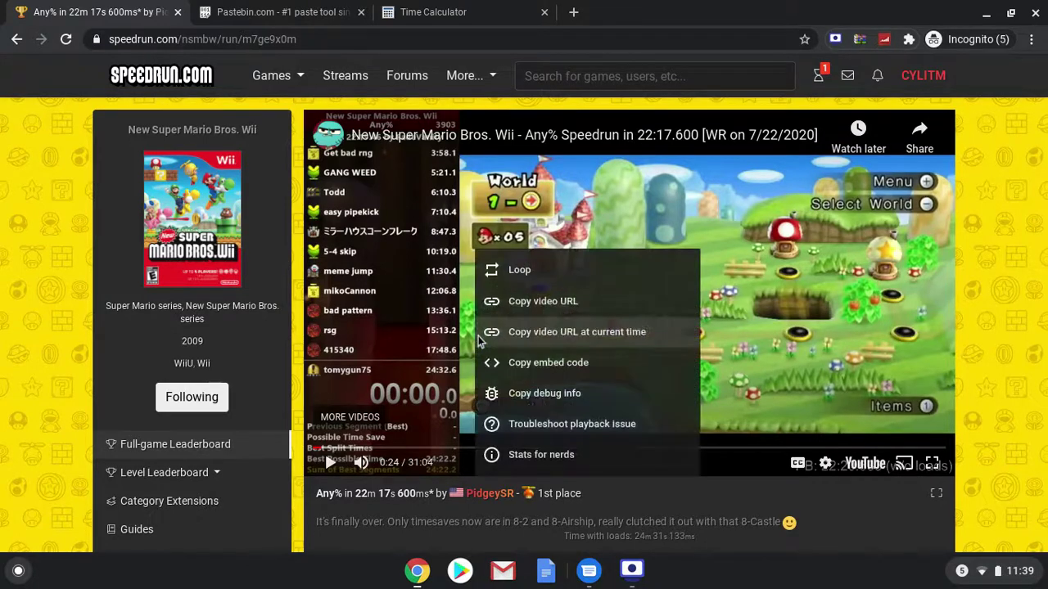
left_click(536, 393)
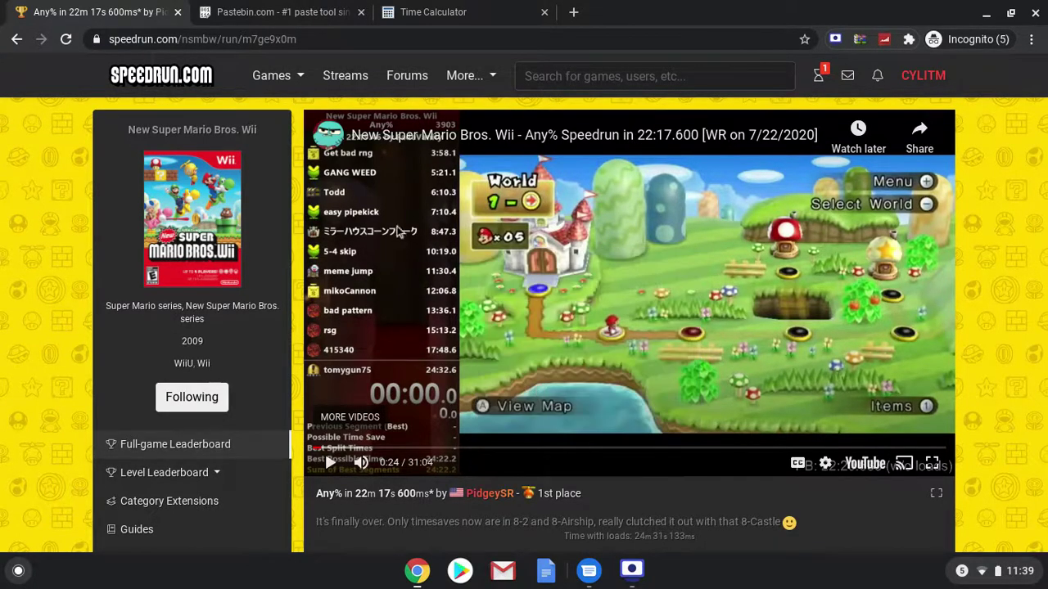
left_click(266, 7)
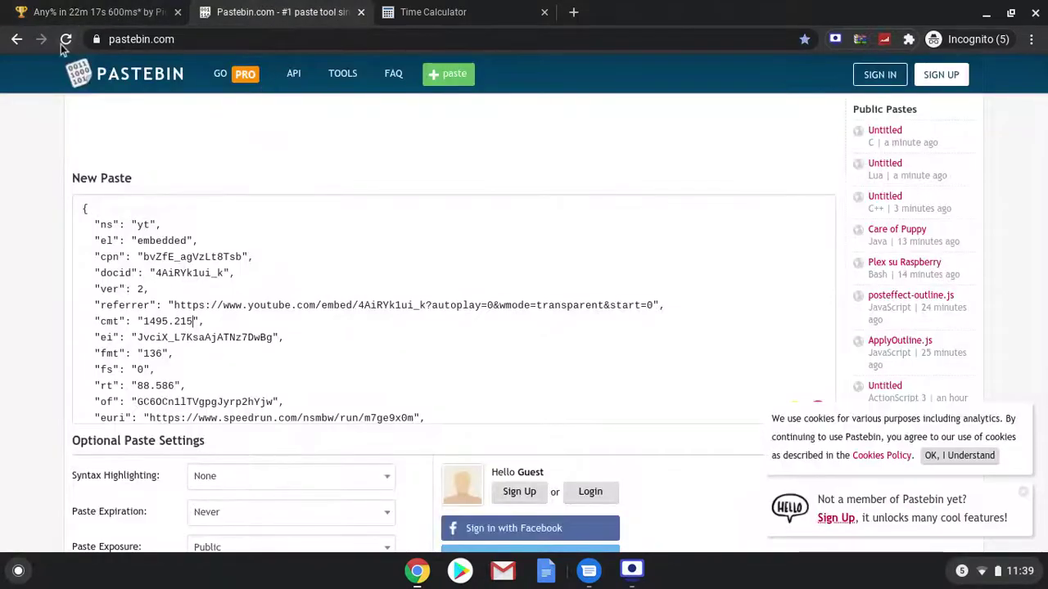
- Paste the start-point debug info into a fresh Pastebin and select its cmt value 24.07
left_click(180, 143)
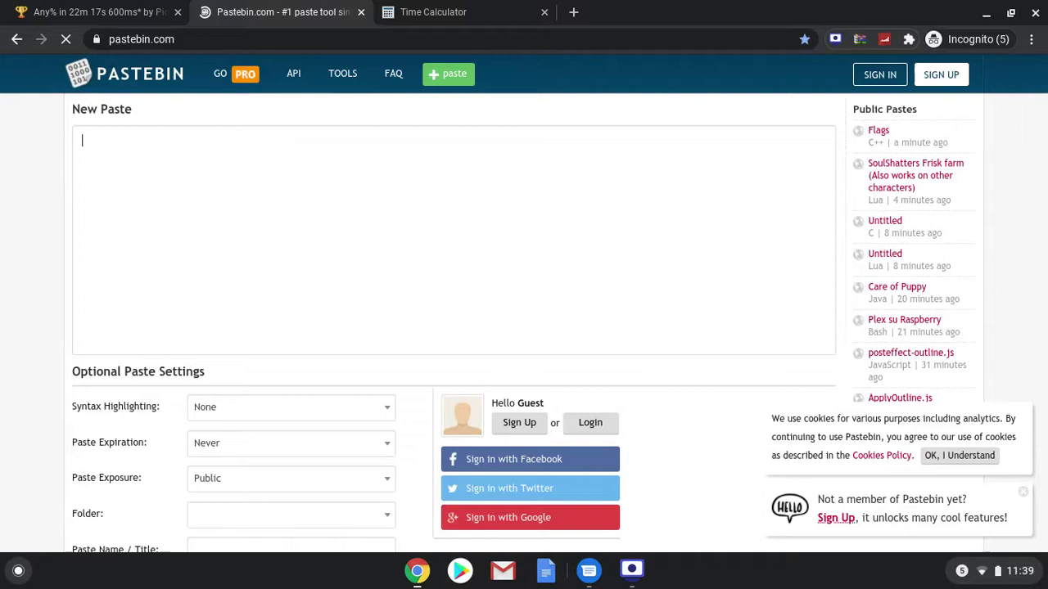
key("ctrl+v")
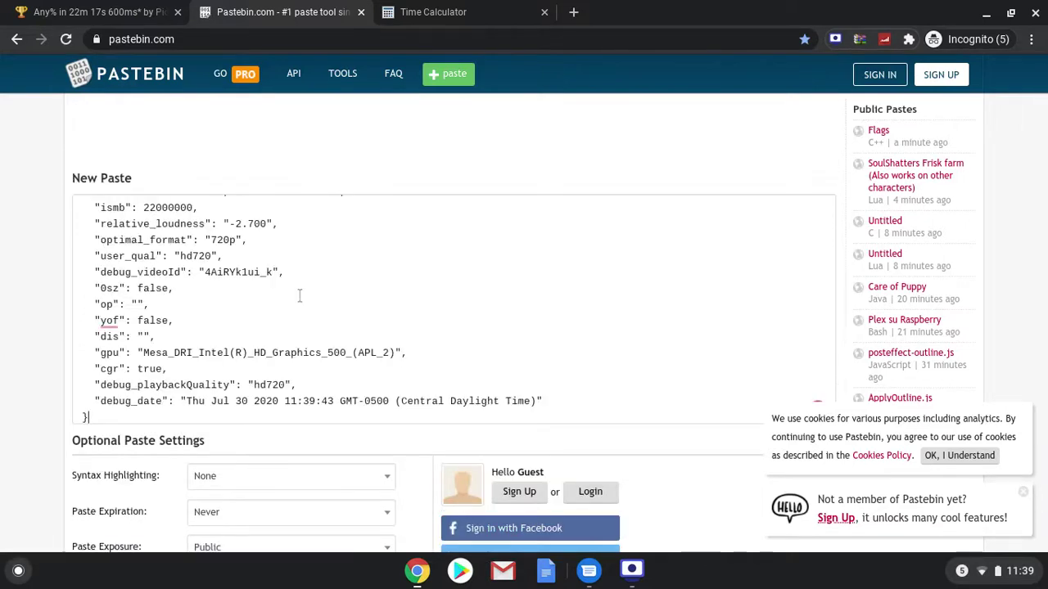
type("v")
scroll(274, 287, "up", 5)
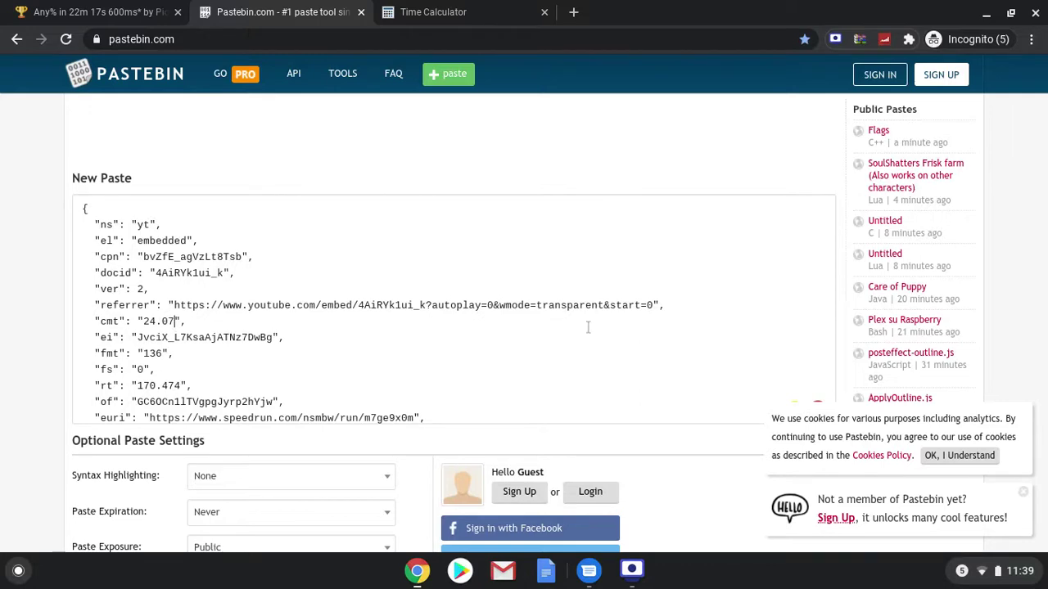
left_click_drag(156, 320, 149, 320)
left_click(511, 12)
left_click(482, 302)
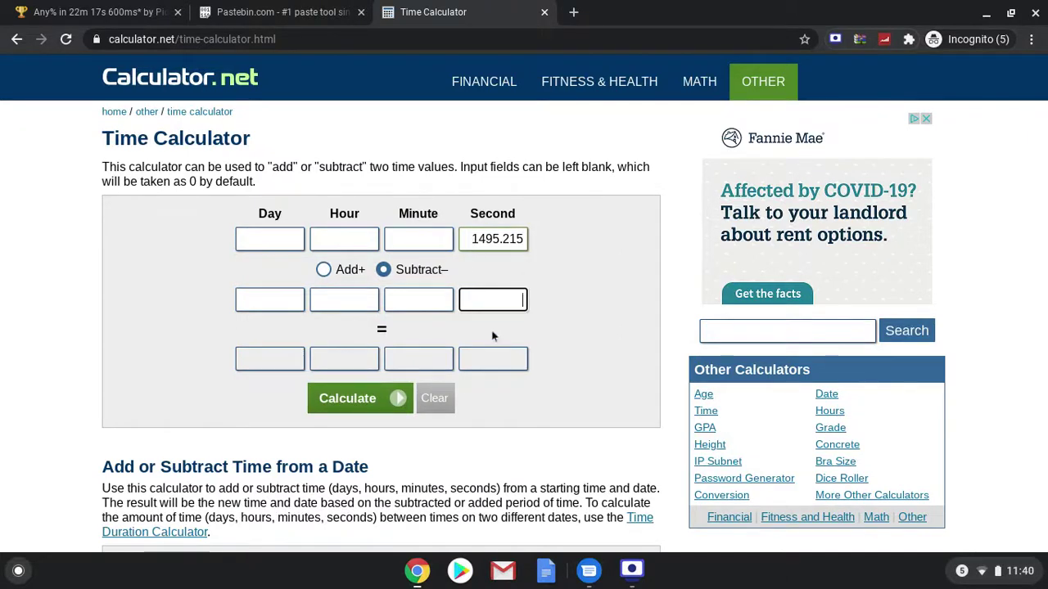
- Subtract 24.07 from 1495.215 seconds for 24 minutes 31.145 seconds, then close Pastebin
type("24.07")
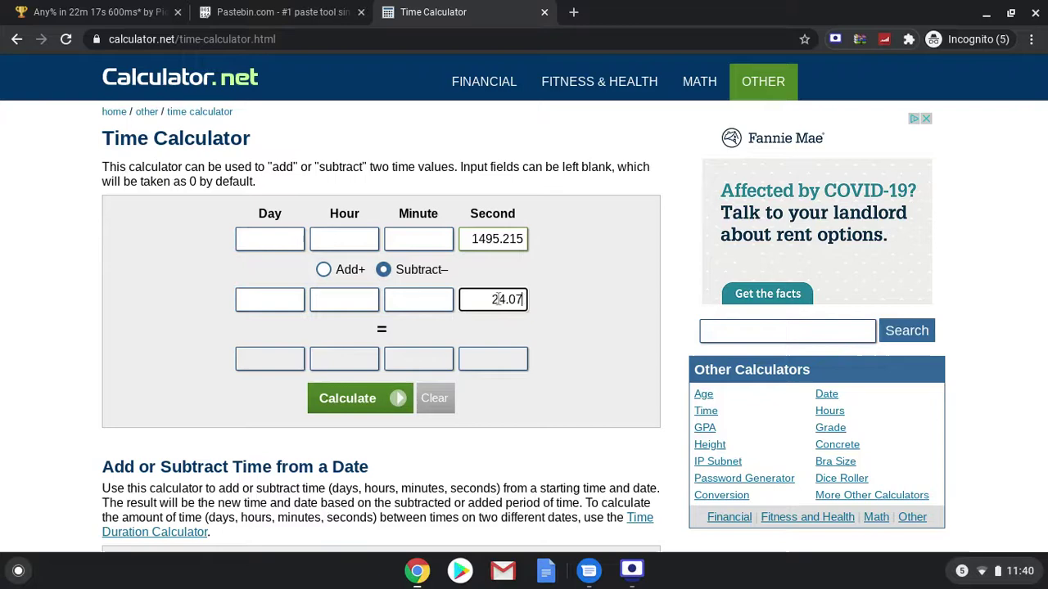
right_click(499, 301)
key("Escape")
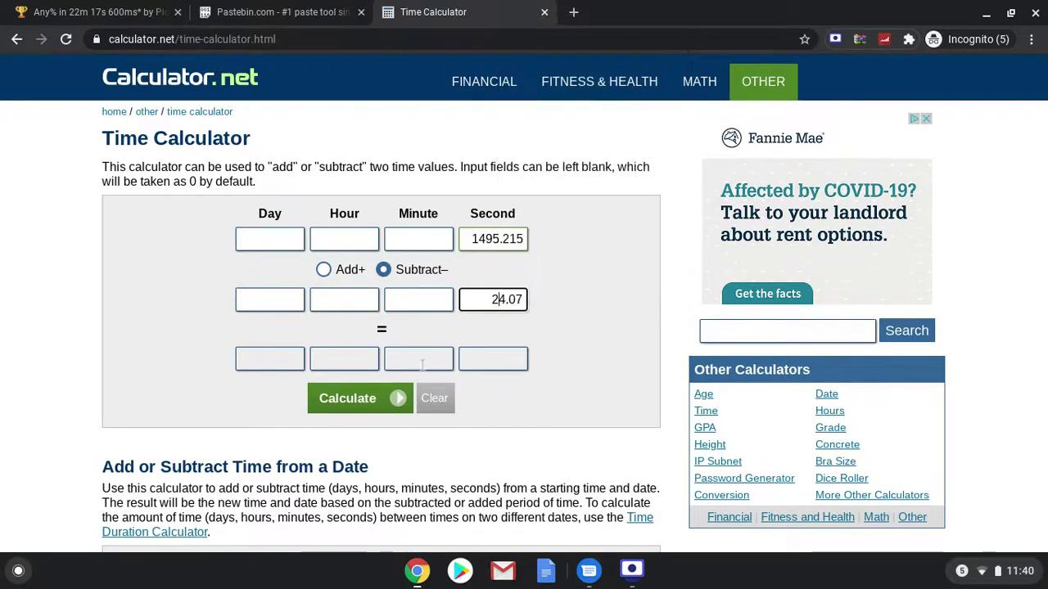
left_click(388, 401)
scroll(551, 418, "down", 3)
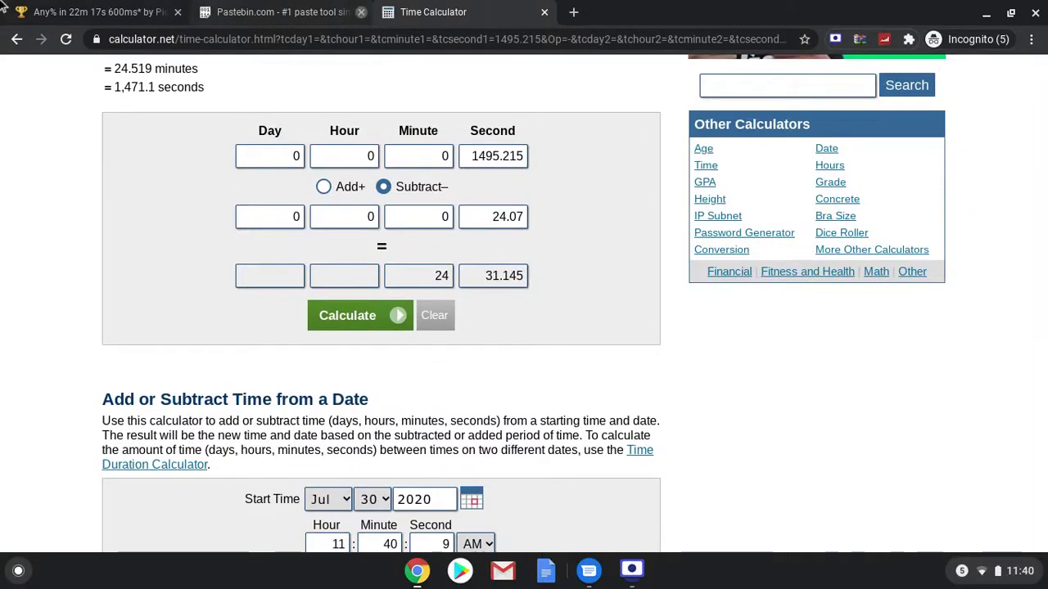
left_click(361, 13)
left_click(5, 8)
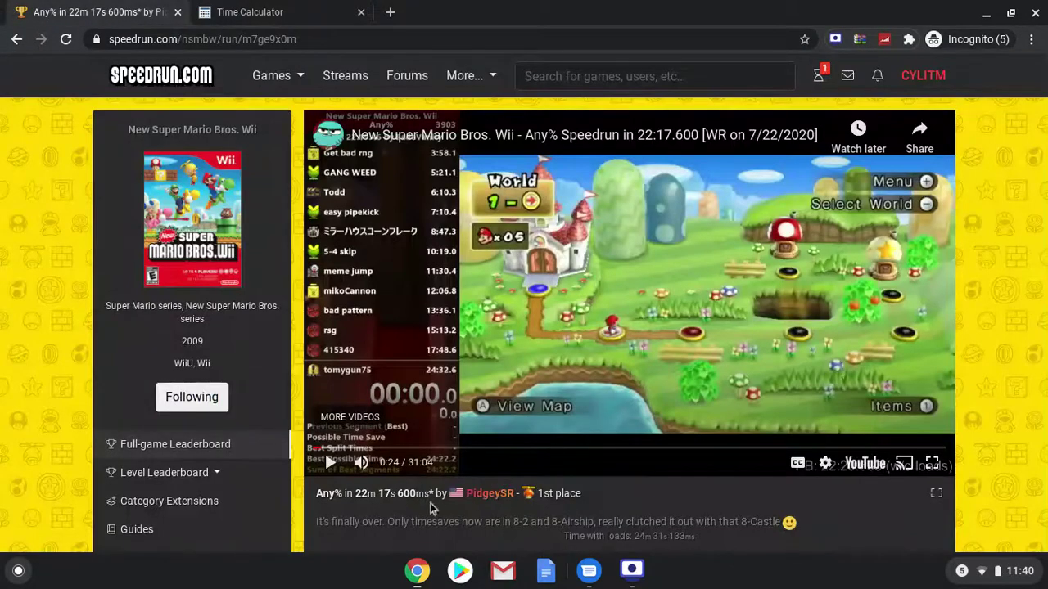
- Find and highlight the run's listed time with loads, 24m 31s 133ms
left_click(272, 10)
left_click(99, 12)
scroll(436, 323, "down", 1)
scroll(436, 323, "up", 1)
scroll(436, 323, "down", 1)
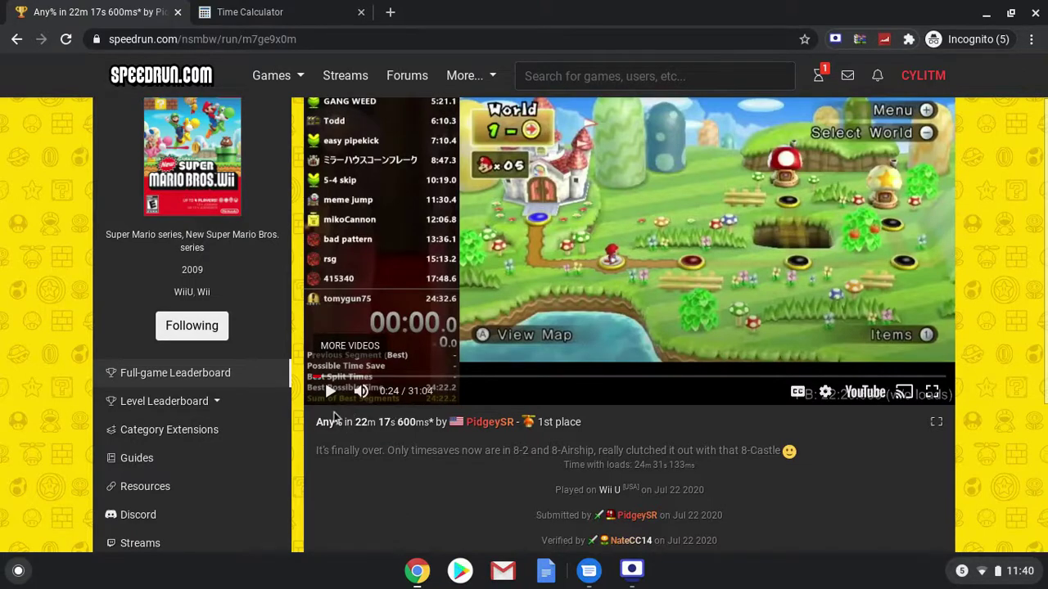
scroll(344, 418, "down", 1)
scroll(344, 418, "down", 2)
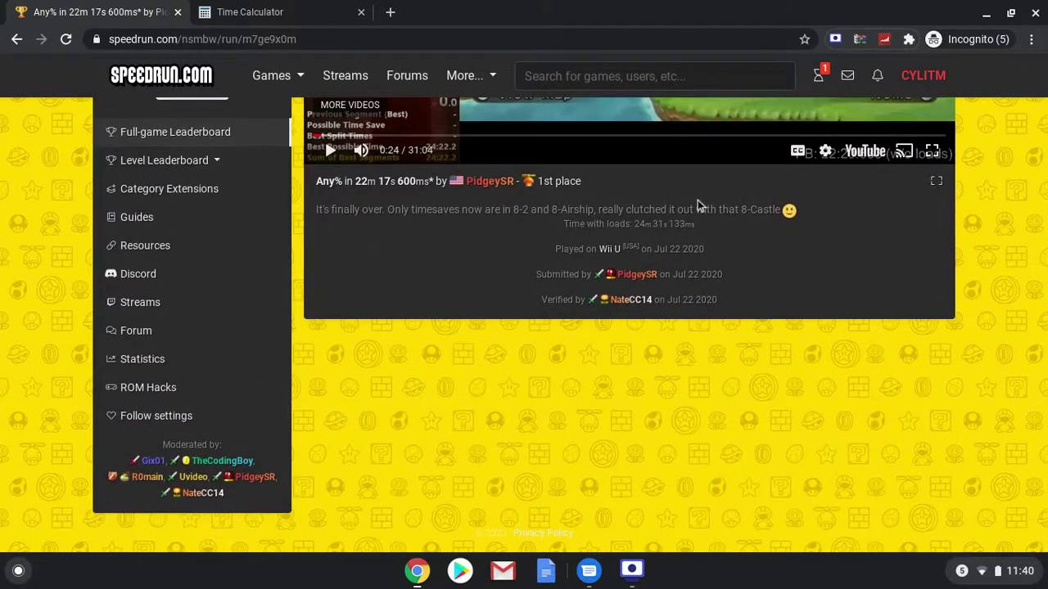
left_click_drag(697, 225, 633, 225)
- Compare 24m 31s 133ms against the calculated 24:31.145, then open Screen Recorder
left_click(332, 10)
left_click(18, 9)
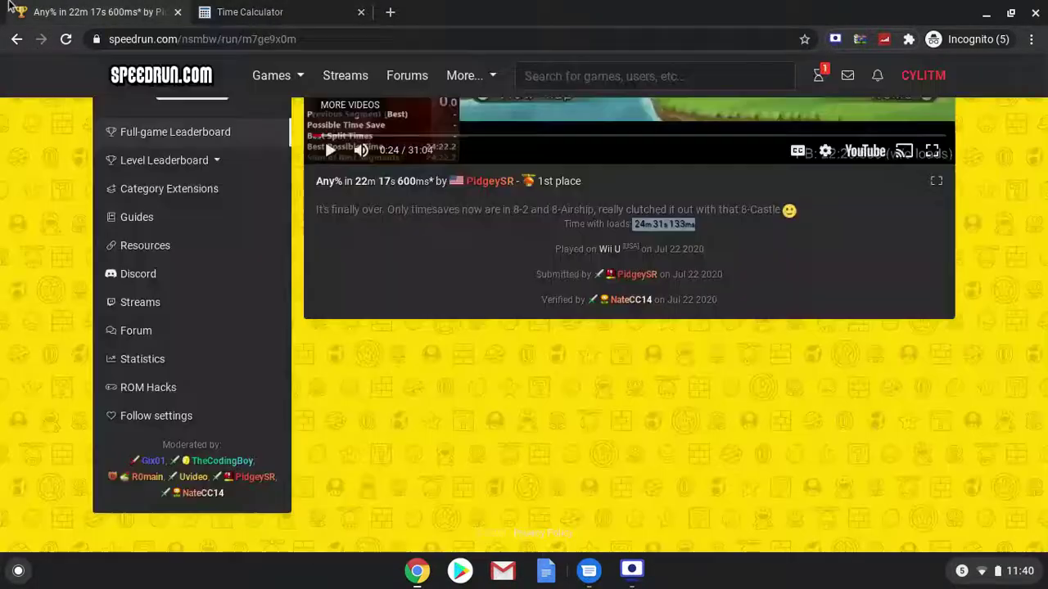
left_click(278, 10)
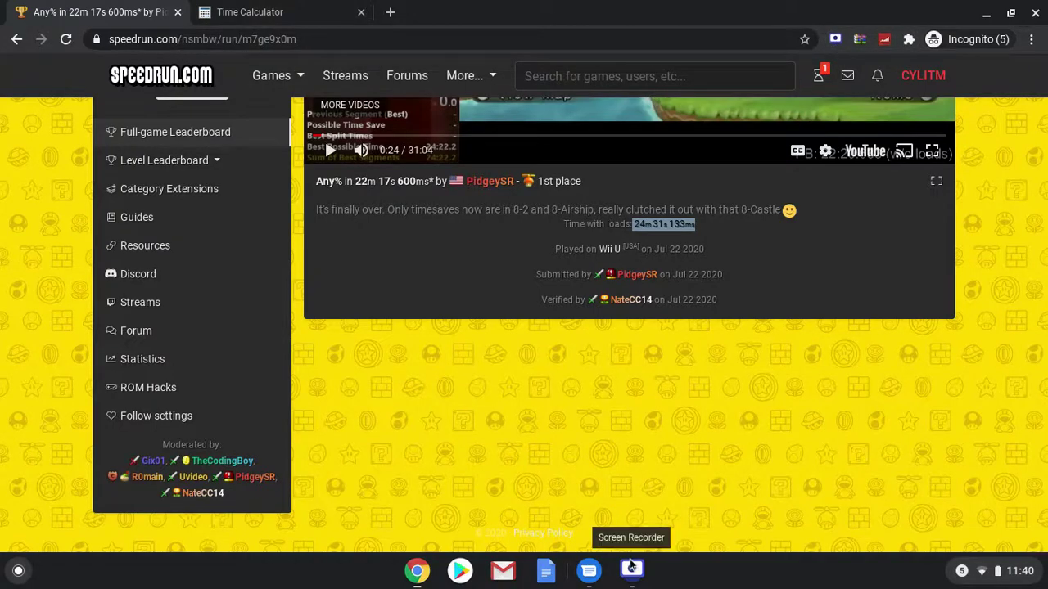
left_click(631, 570)
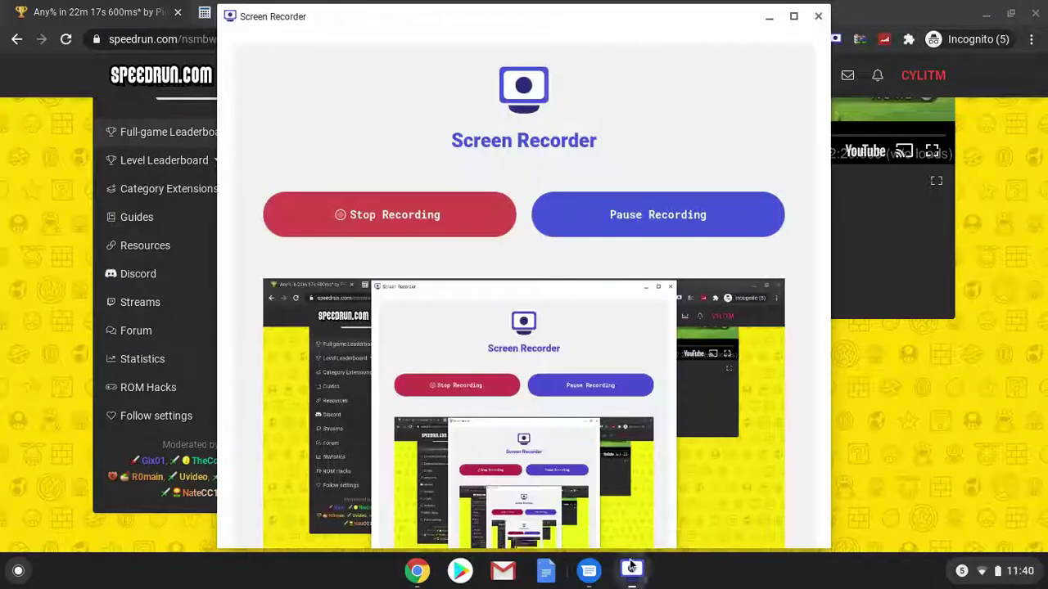